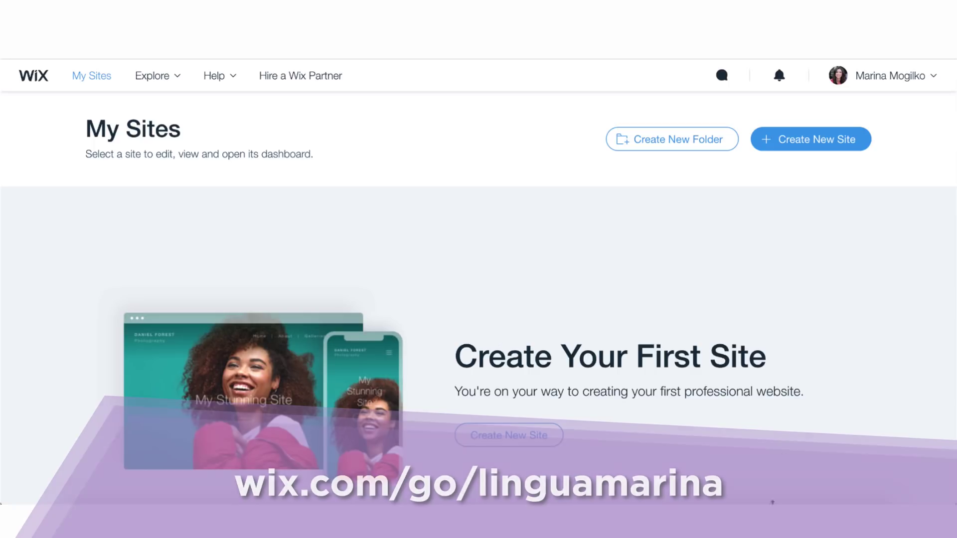
Start a new Business site and filter the template gallery to Consulting & Coaching
left_click(824, 141)
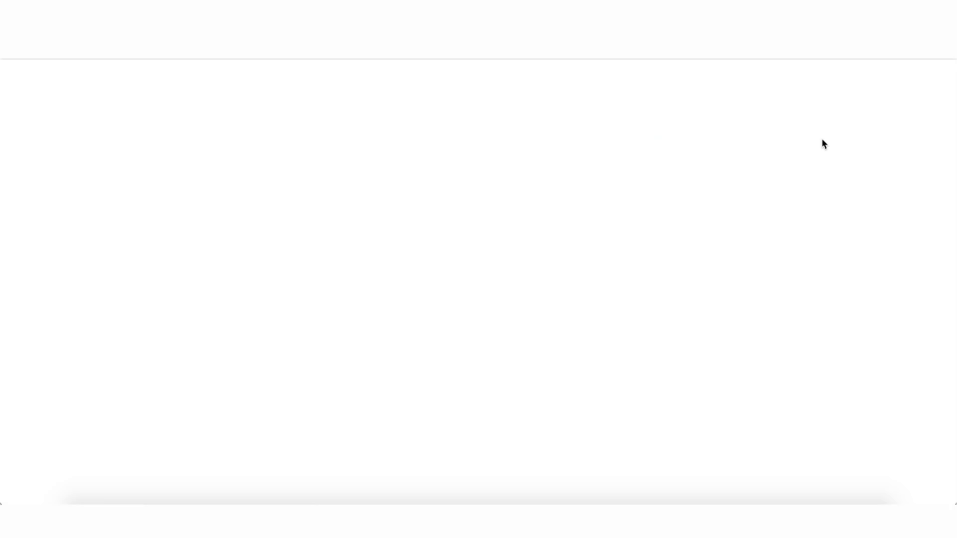
left_click(736, 58)
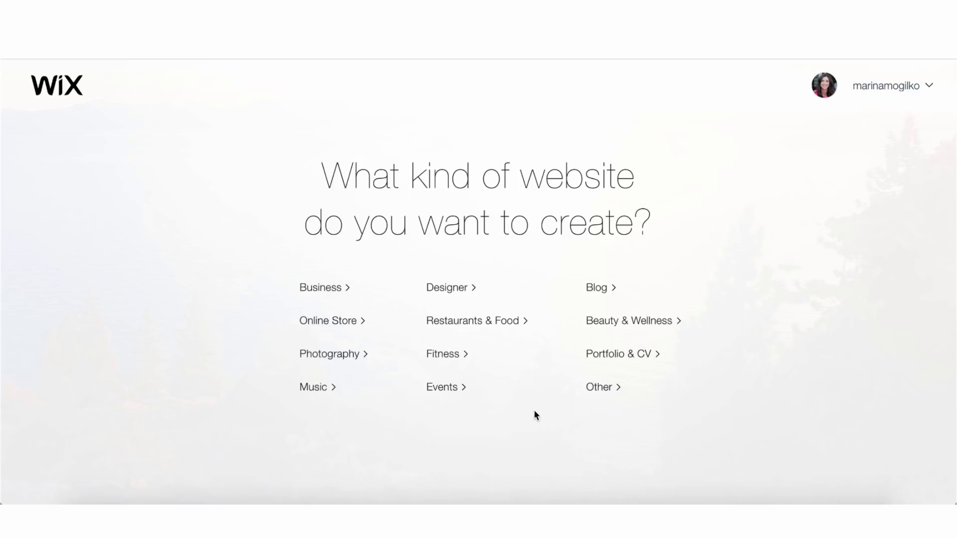
left_click(345, 294)
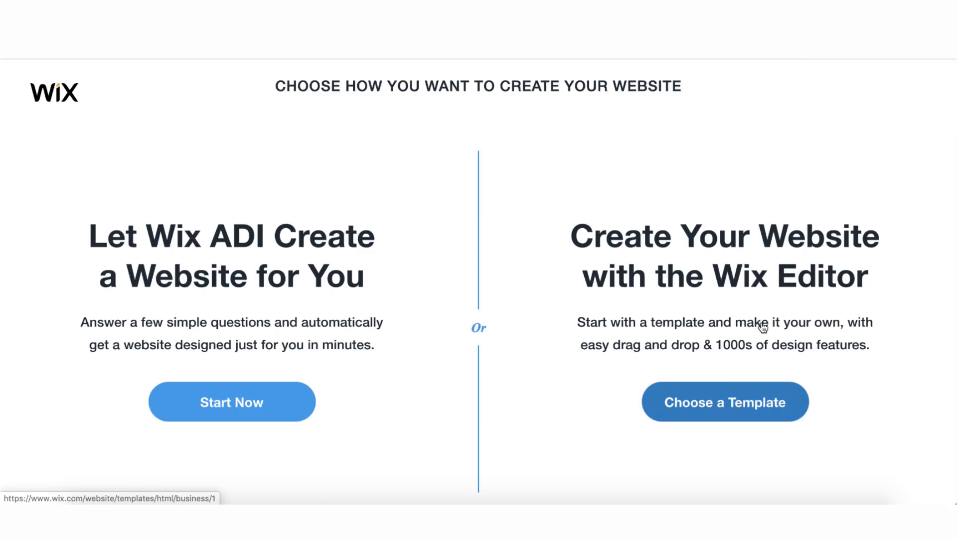
left_click(742, 404)
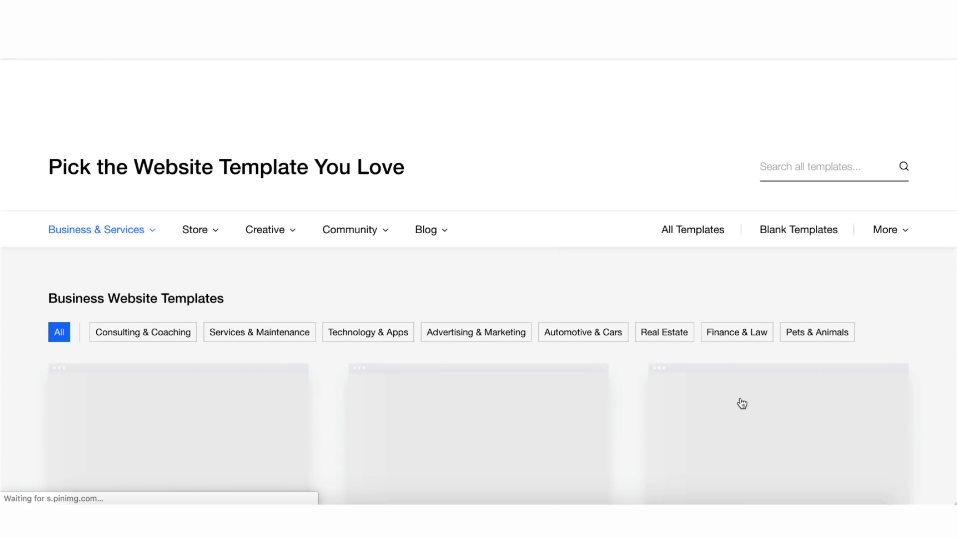
scroll(656, 337, "down", 4)
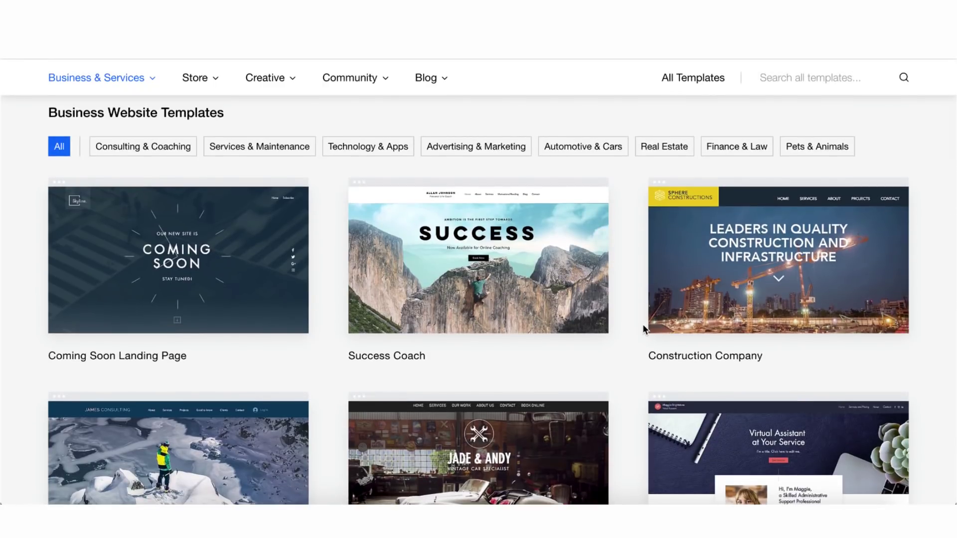
left_click(133, 149)
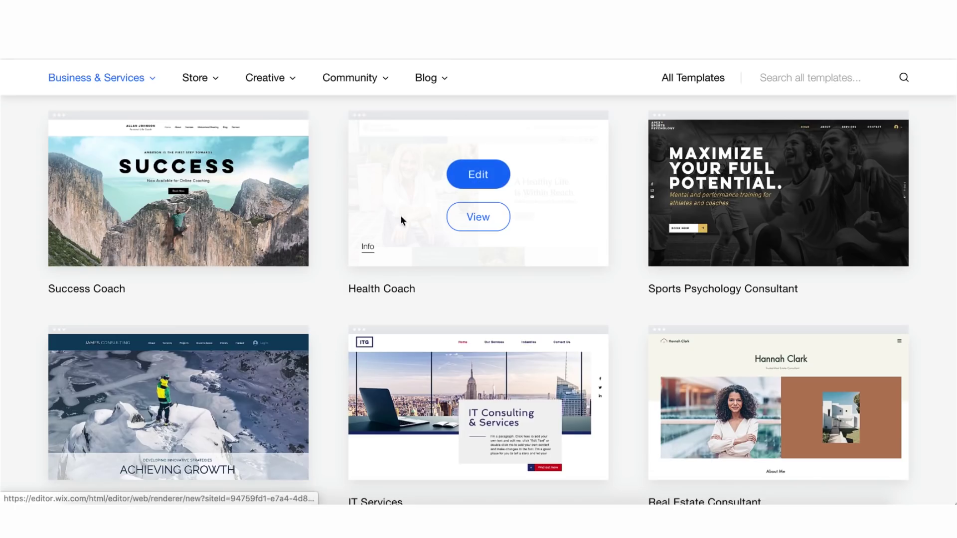
Open the Health Coach template in the editor, declining translation for English pages
left_click(477, 185)
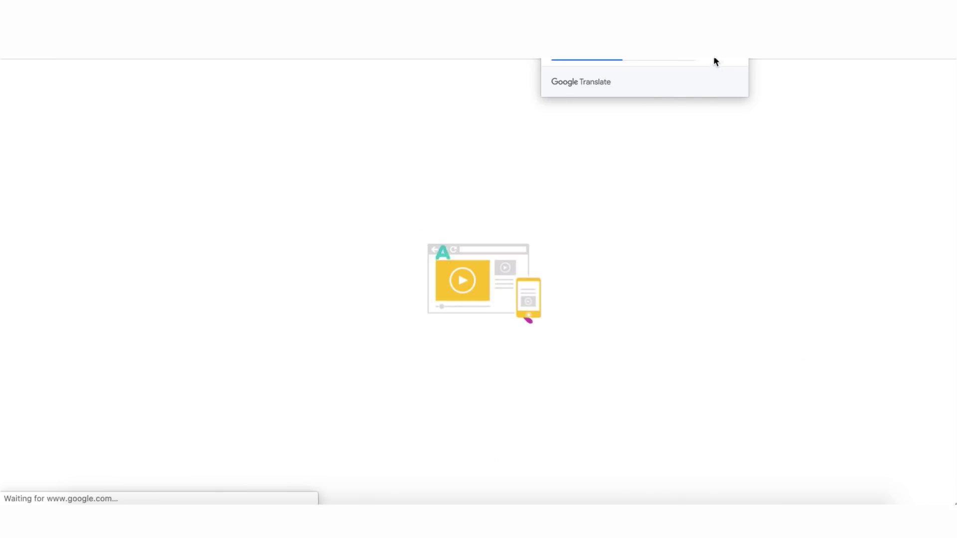
left_click(714, 58)
left_click(708, 99)
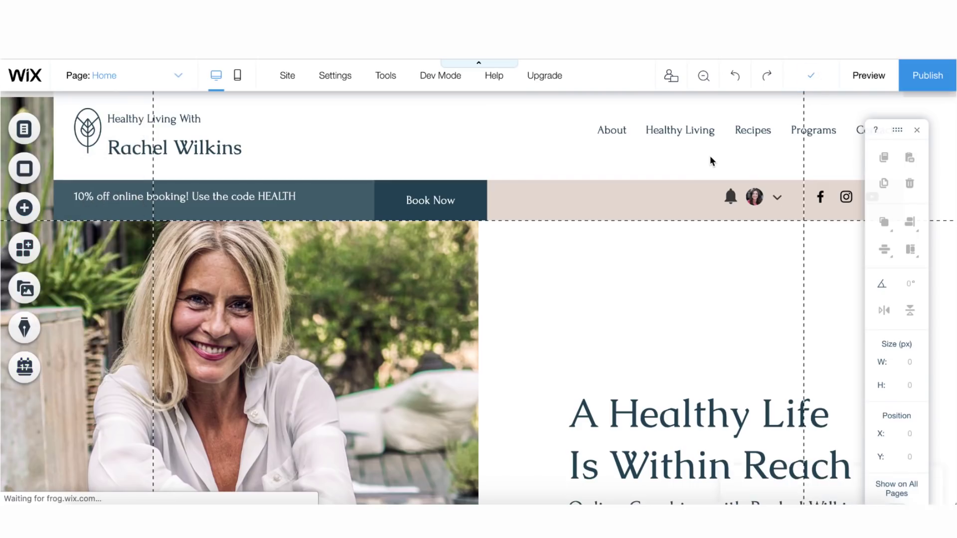
left_click(93, 134)
Delete the leaf logo and retype the tagline as 'Study in the USA with'
key("Delete")
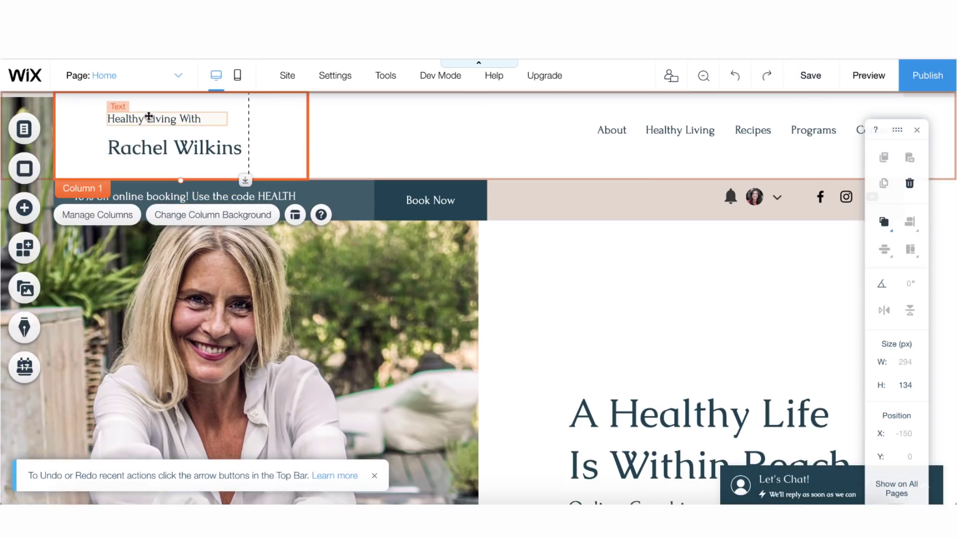
left_click(148, 119)
left_click(148, 118)
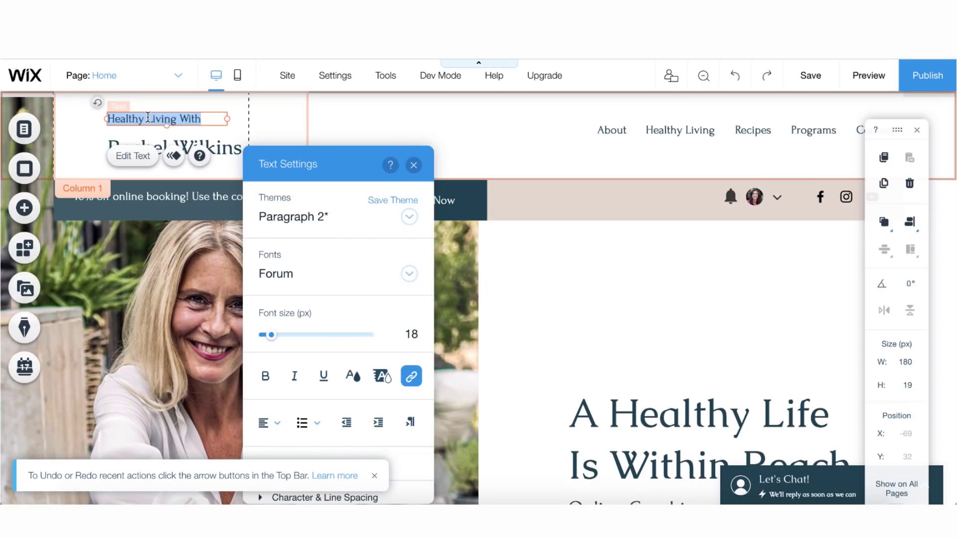
type("Study in the USA with")
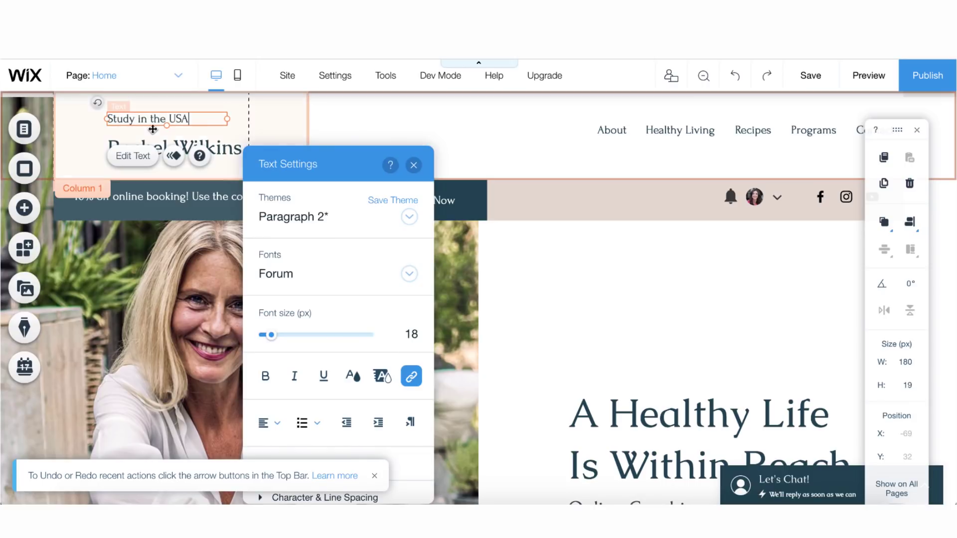
Replace the coach's name heading with the new owner's name, keeping the original box width
double_click(229, 150)
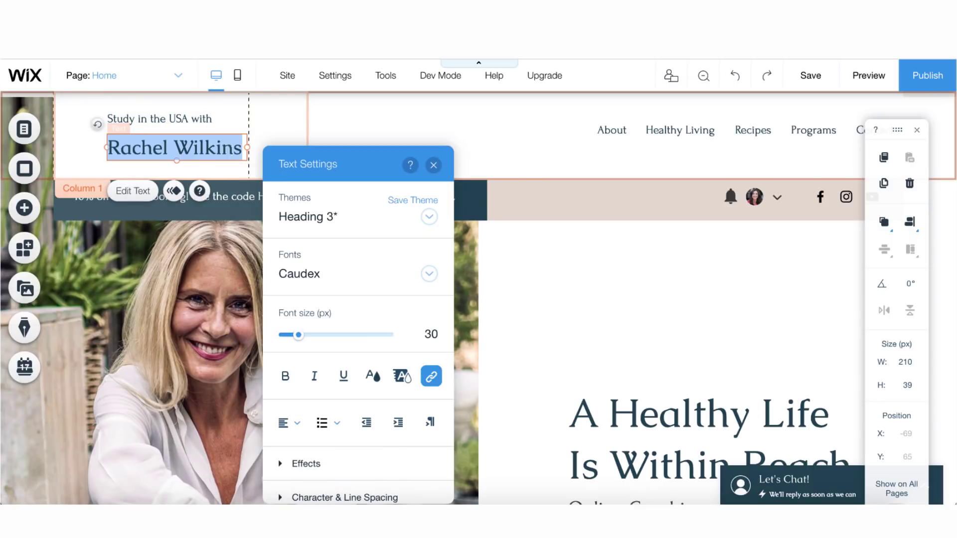
type("Marina")
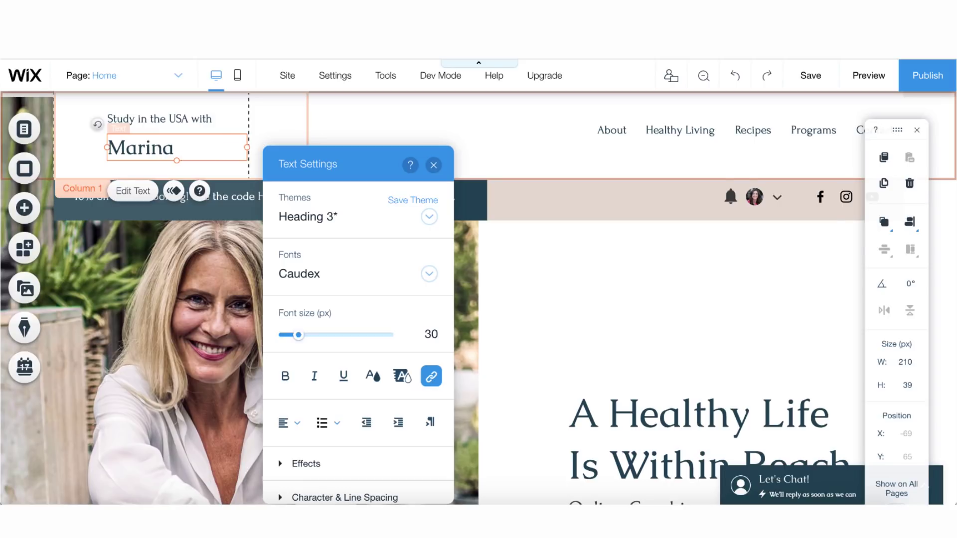
type(" Mogilko")
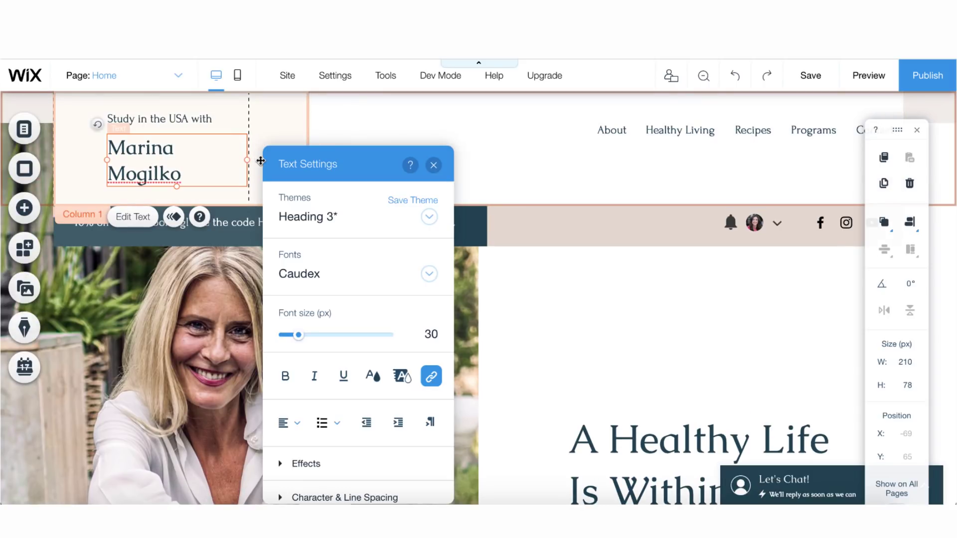
left_click_drag(260, 161, 269, 160)
key("ctrl+z")
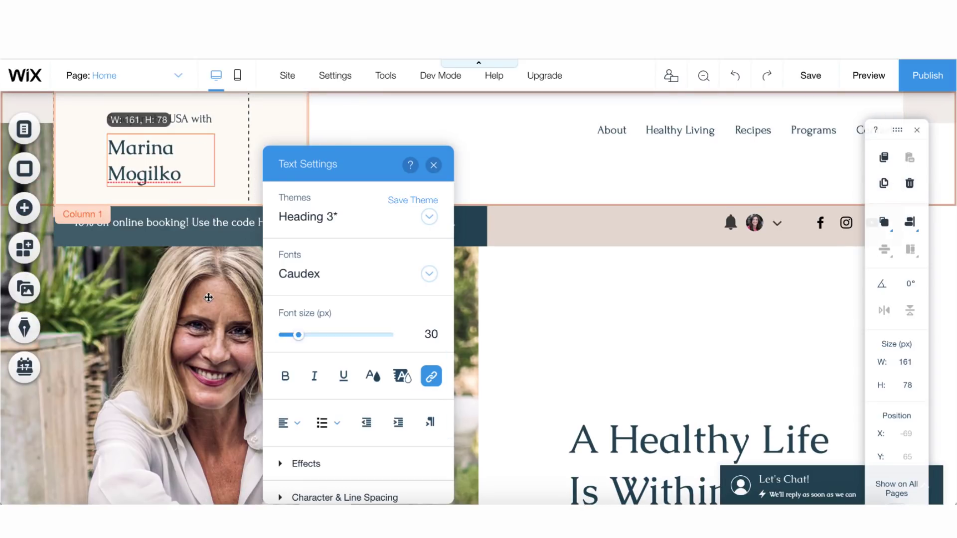
left_click(208, 297)
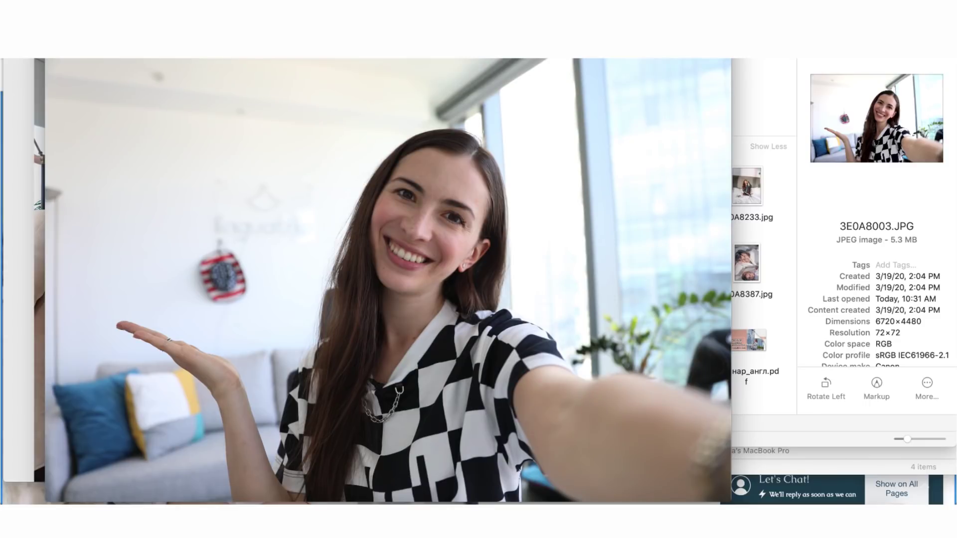
Close the 3E0A8003.JPG preview and Finder, returning to the Wix editor
key("space")
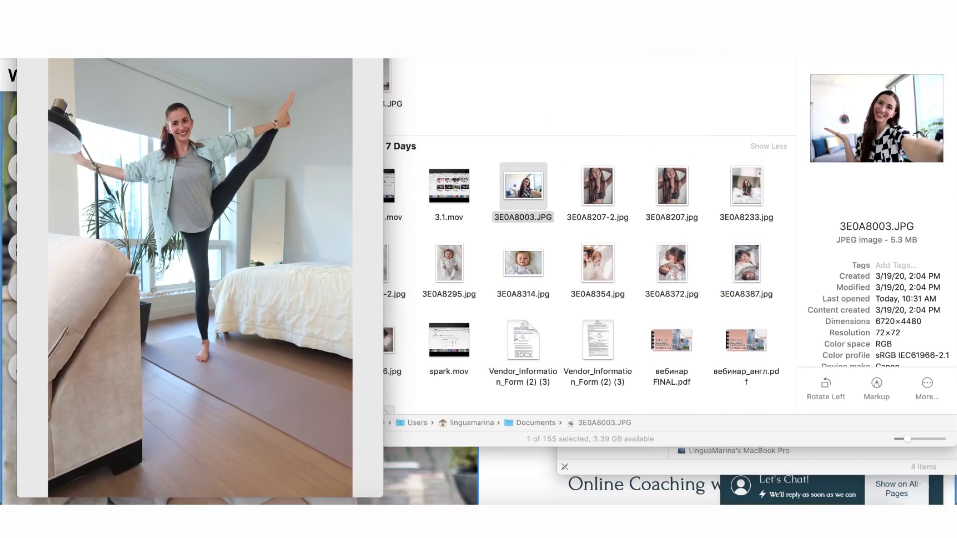
key("super+w")
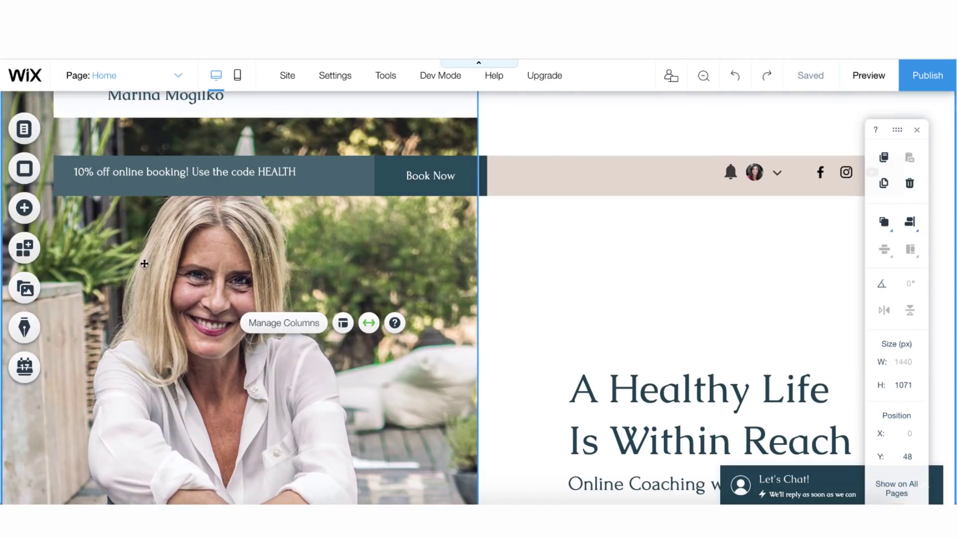
left_click(245, 250)
Upload 3E0A8003.JPG from the computer as the hero column's background image
left_click(513, 365)
left_click(377, 213)
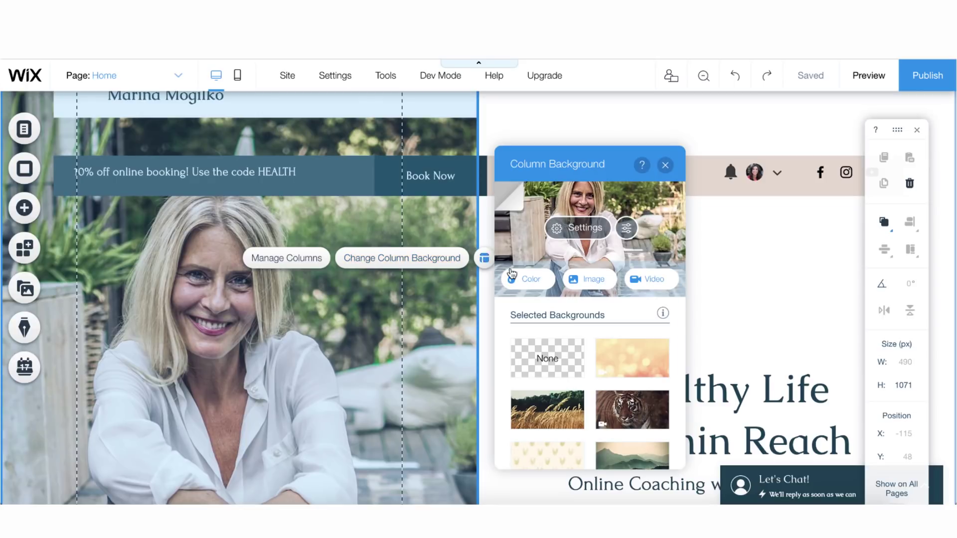
left_click(593, 281)
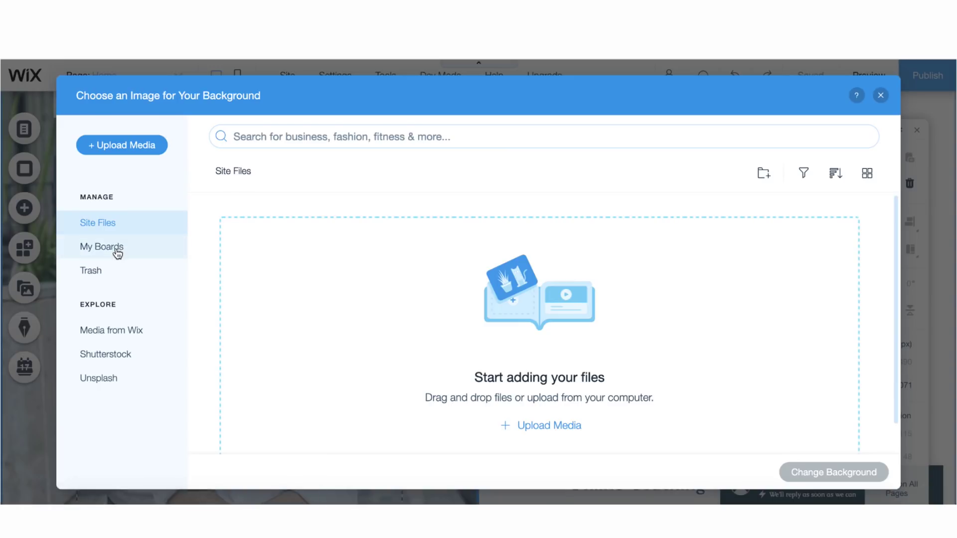
left_click(134, 150)
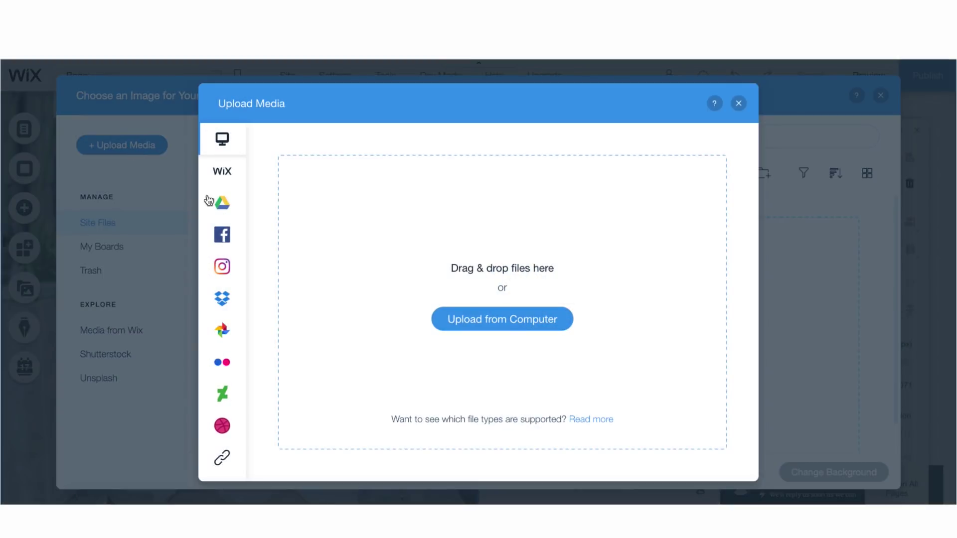
left_click(502, 319)
left_click(420, 239)
double_click(419, 239)
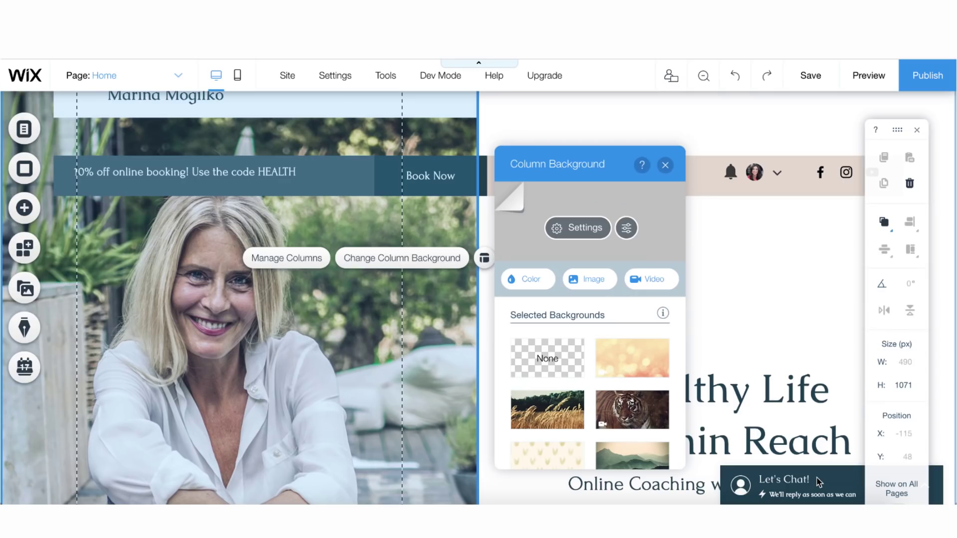
scroll(304, 390, "down", 10)
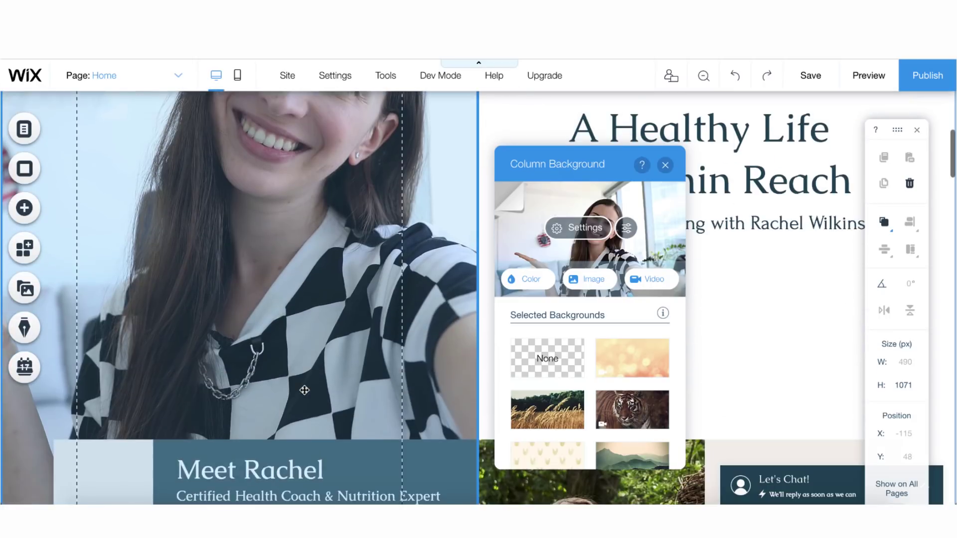
scroll(304, 390, "up", 10)
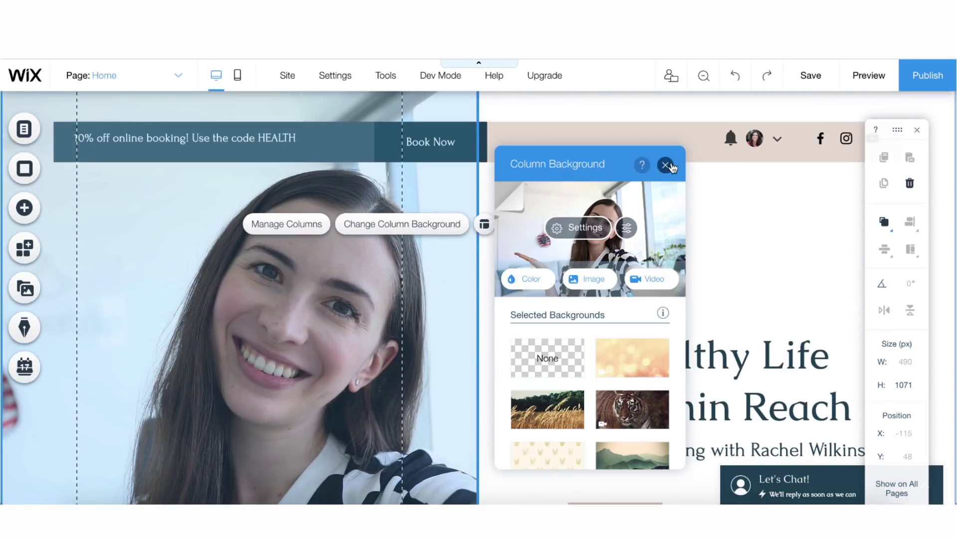
left_click(666, 165)
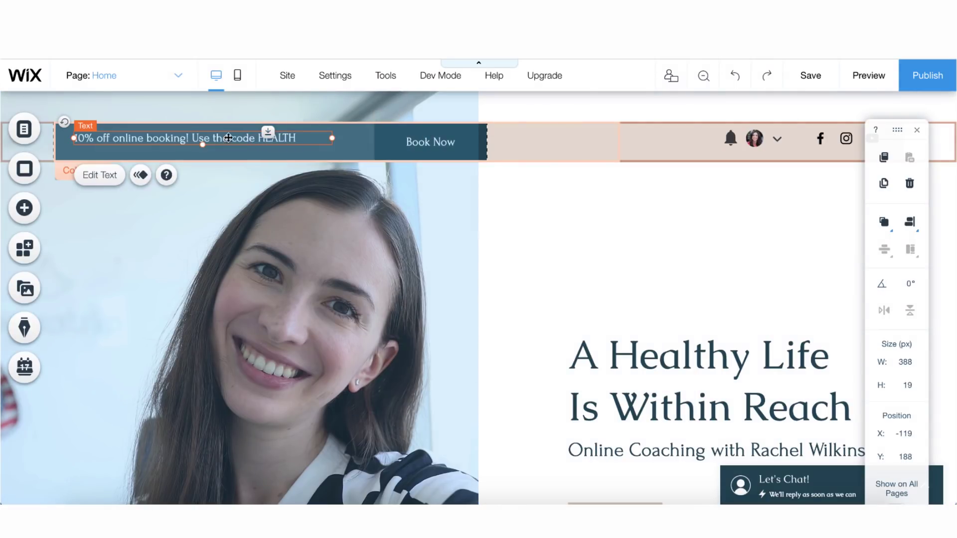
Edit the booking banner to read 'Use the code AMERICA' instead of HEALTH
double_click(195, 138)
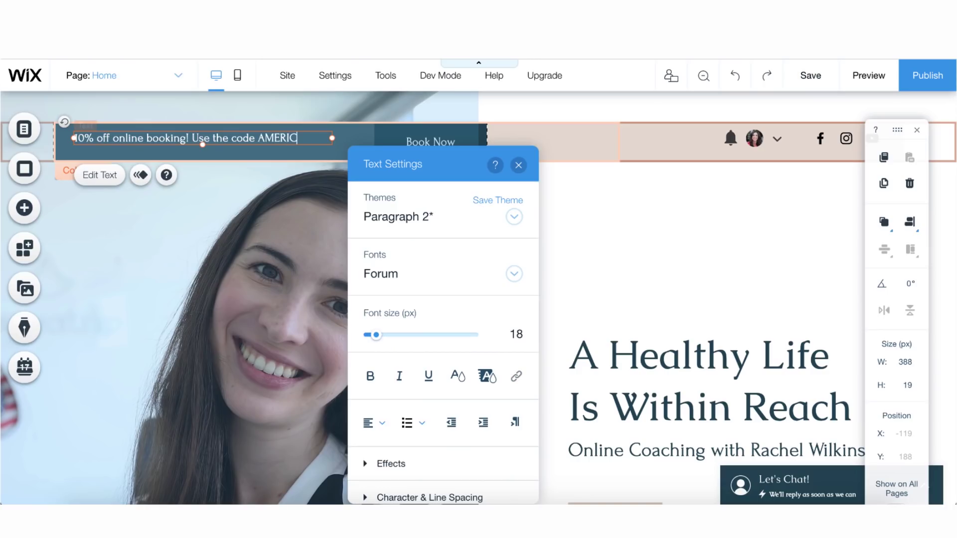
left_click(255, 211)
left_click(636, 282)
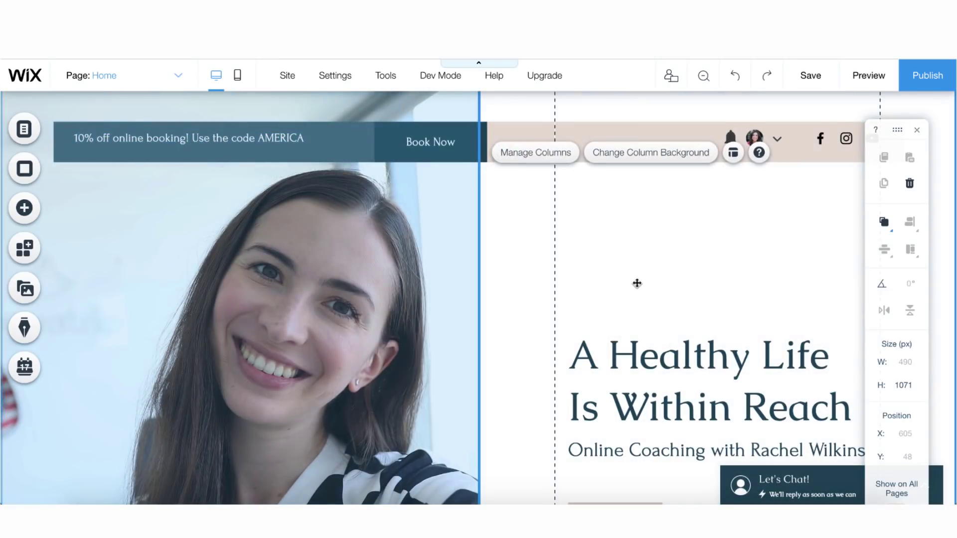
scroll(636, 284, "down", 2)
scroll(637, 283, "down", 1)
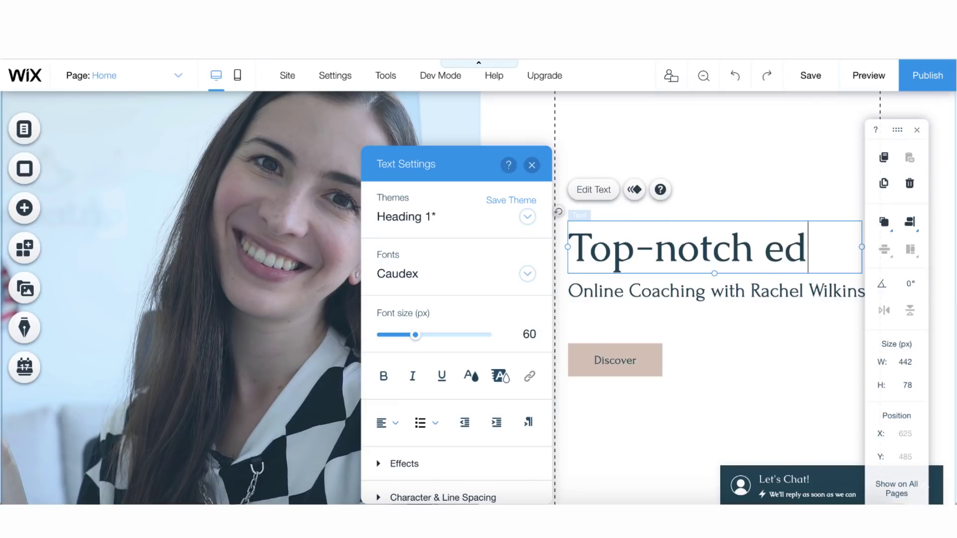
Make the hero headline 'Top-notch education within reach' and put the new coach's name in the subtitle
type("ucation with")
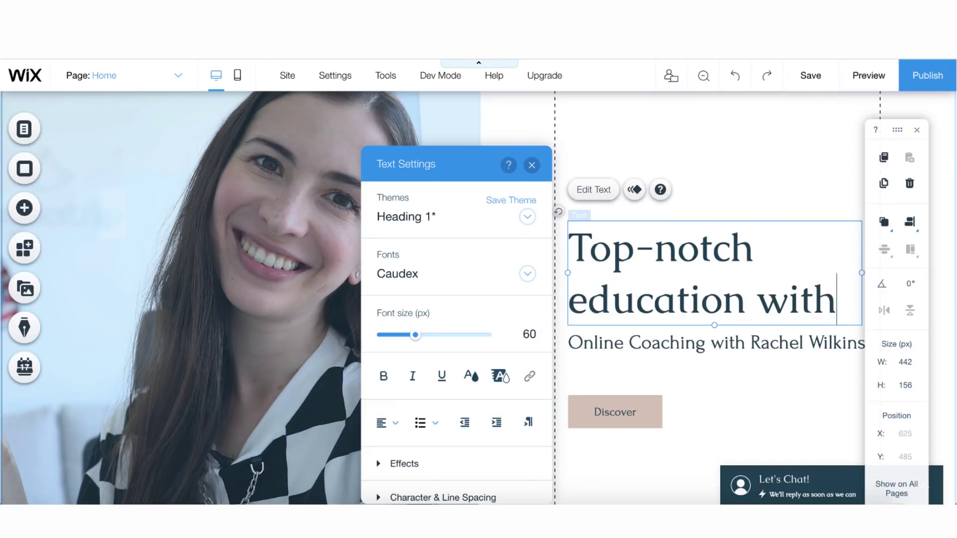
type("in reach")
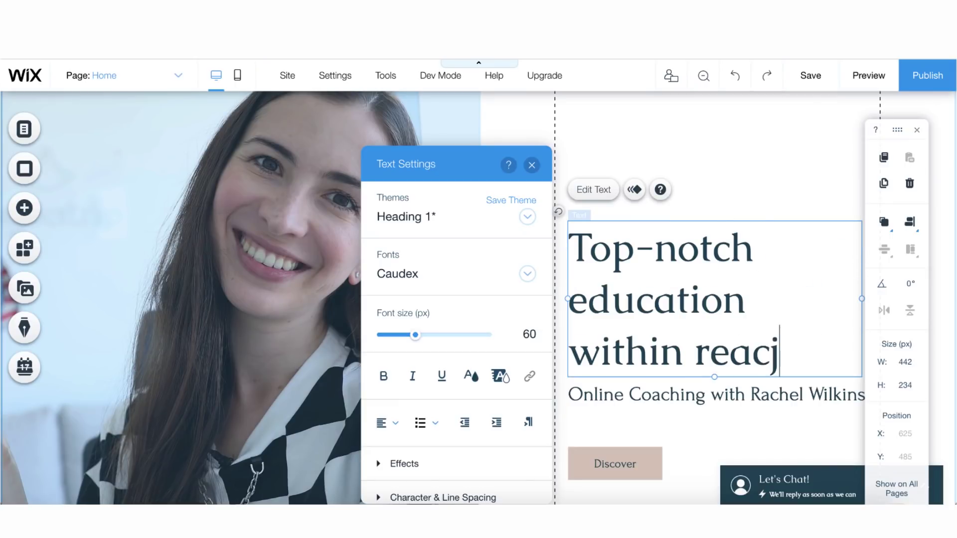
left_click(655, 394)
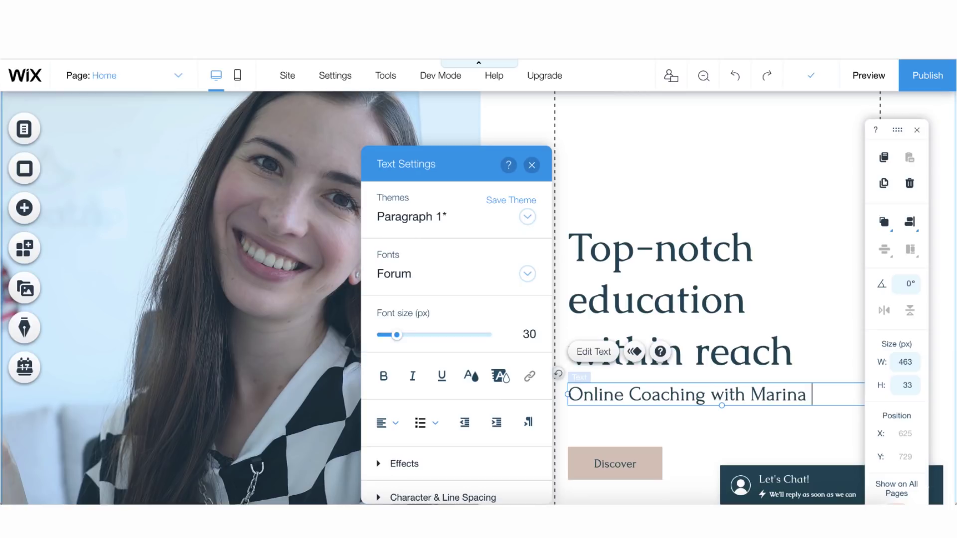
left_click(735, 444)
scroll(653, 339, "down", 6)
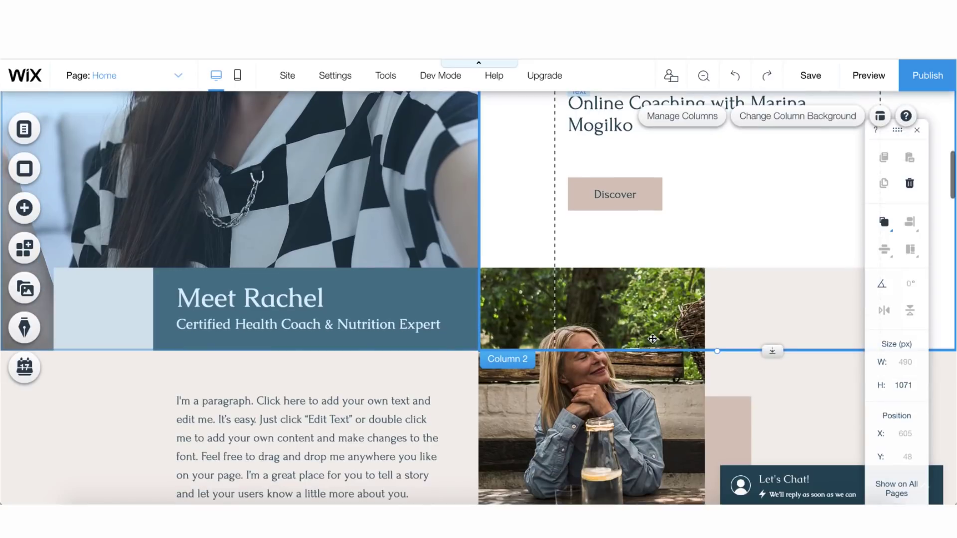
scroll(254, 255, "up", 7)
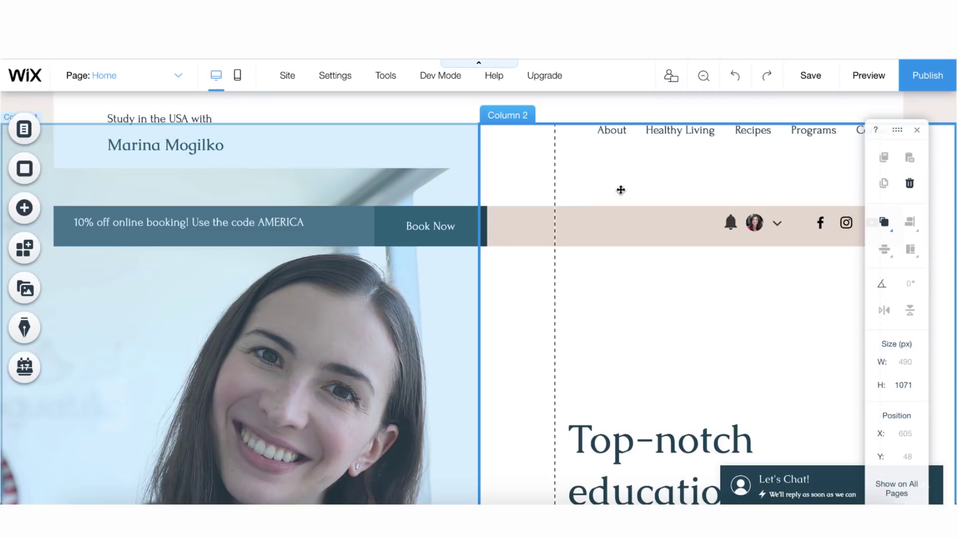
left_click(616, 132)
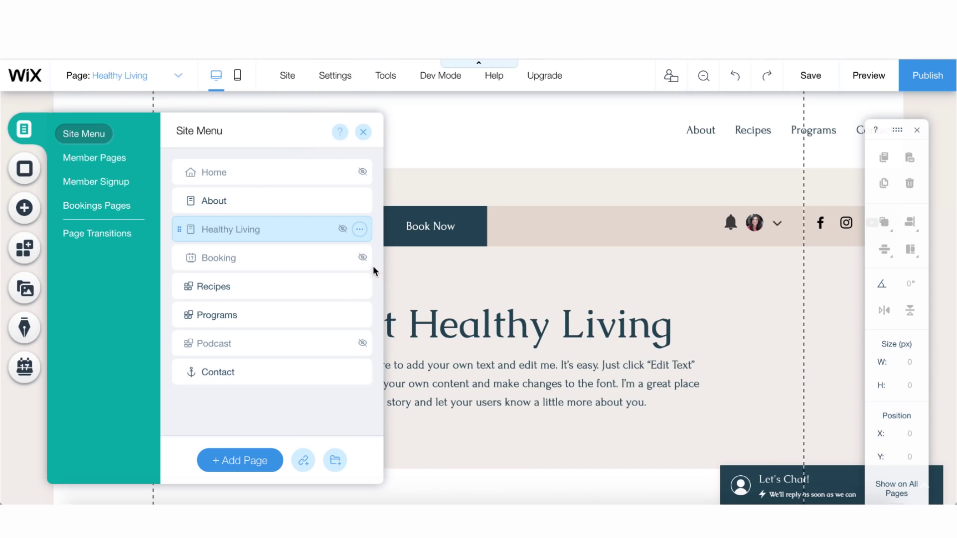
Hide Recipes and Programs in the Site Menu, leaving only About and Contact
left_click(360, 287)
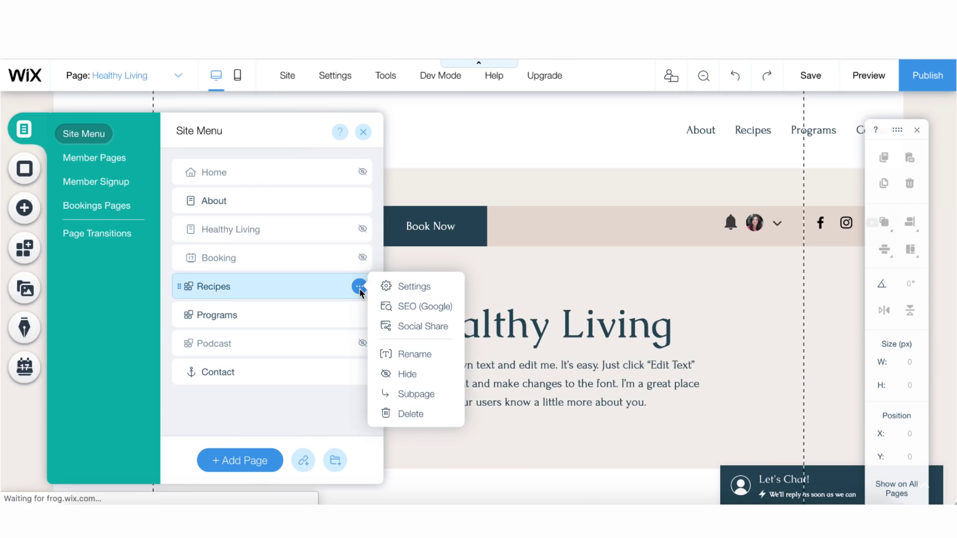
left_click(408, 374)
left_click(360, 315)
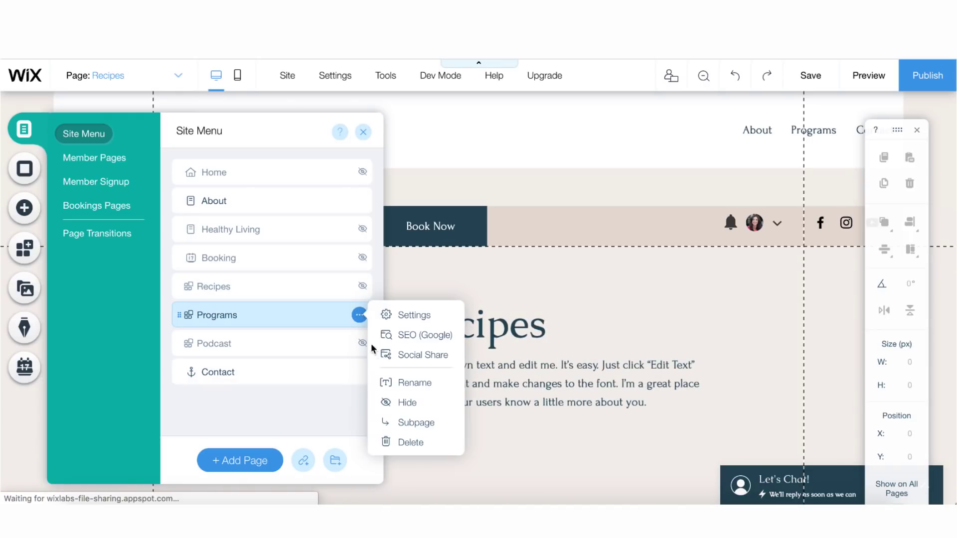
left_click(406, 402)
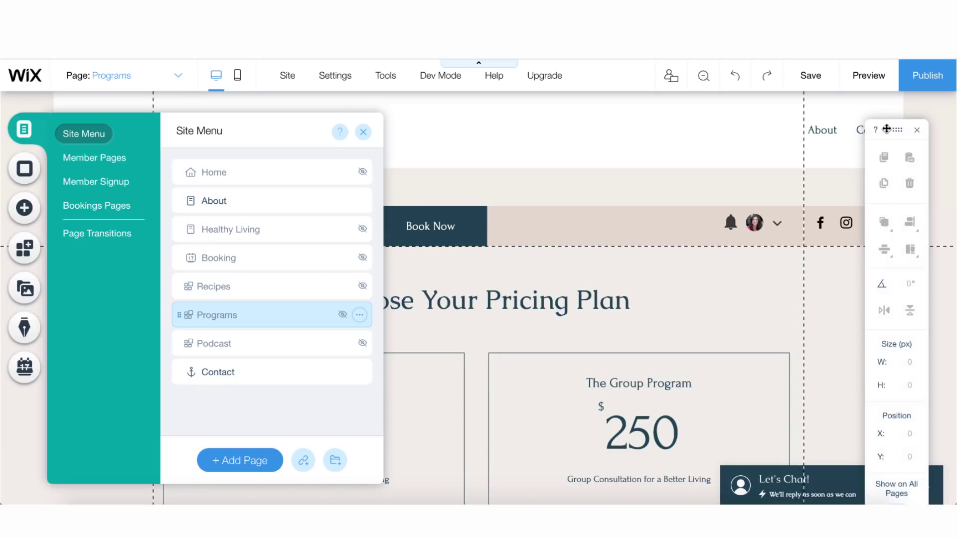
left_click_drag(887, 129, 887, 165)
left_click(363, 132)
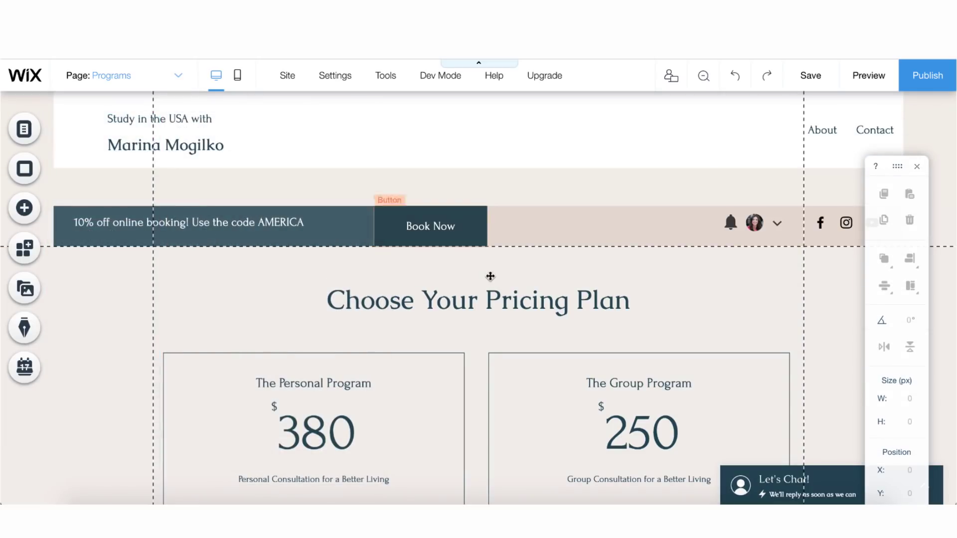
scroll(490, 276, "down", 2)
scroll(490, 276, "up", 2)
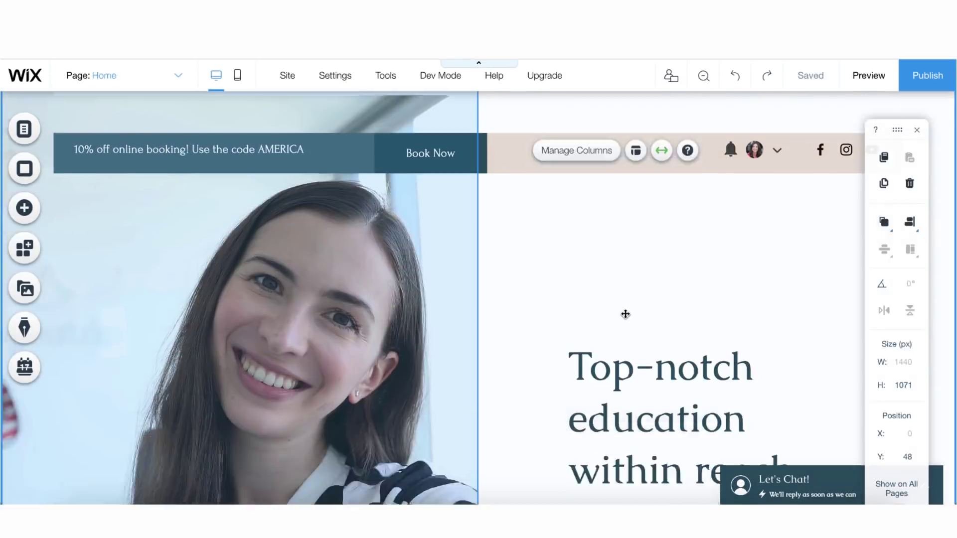
Edit the about-section heading into a study abroad expert's introduction
scroll(625, 314, "down", 10)
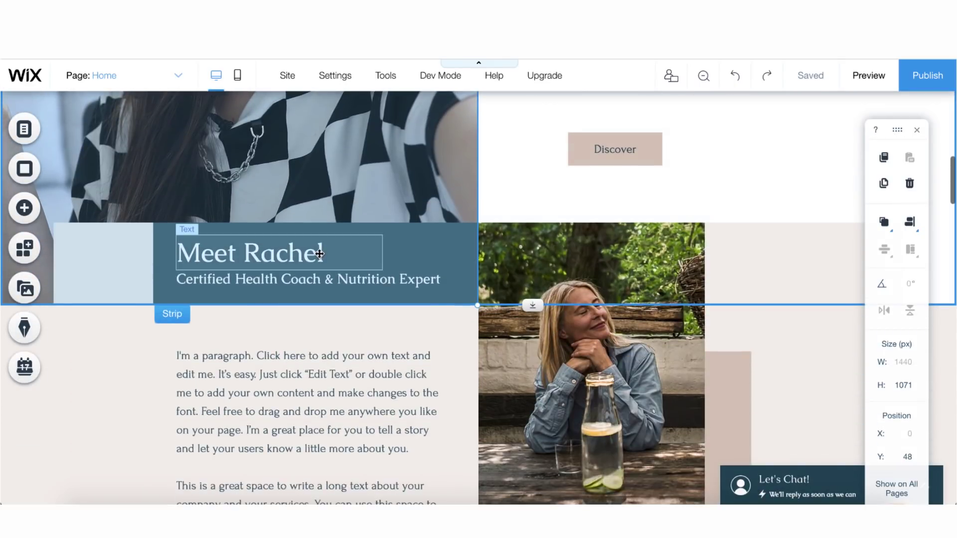
double_click(319, 255)
left_click(331, 252)
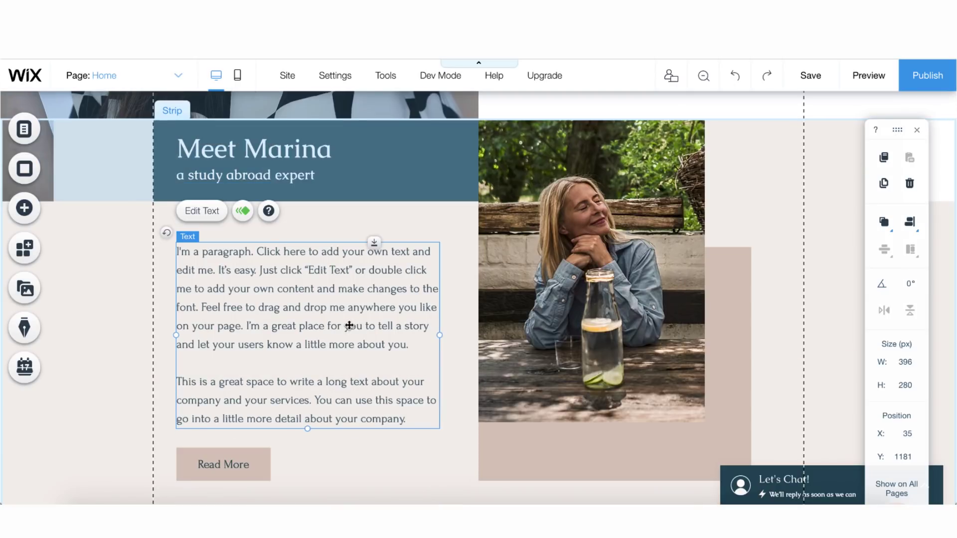
Replace the placeholder paragraph with a bio: 5 American universities, TOEFL 117/120, 700/800 score
double_click(349, 325)
left_click(393, 364)
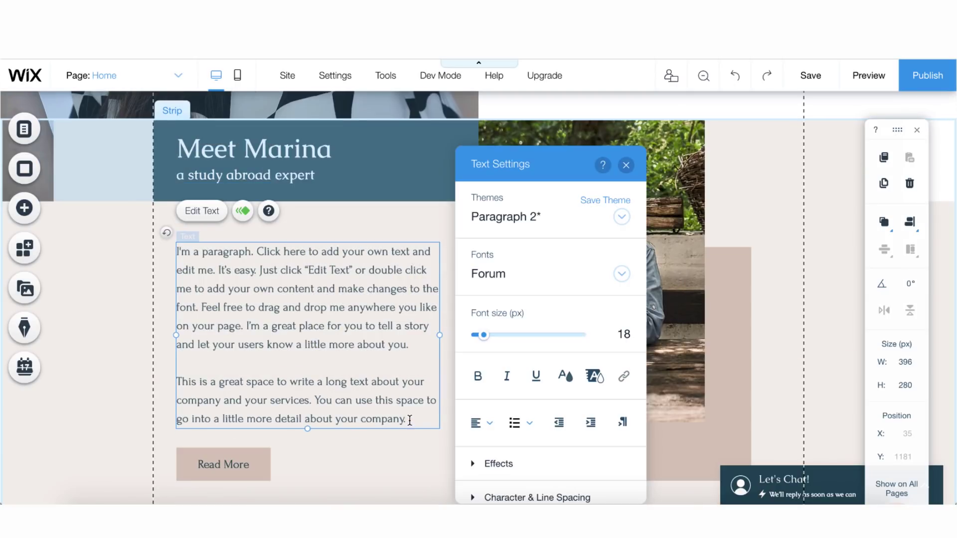
left_click_drag(409, 420, 205, 267)
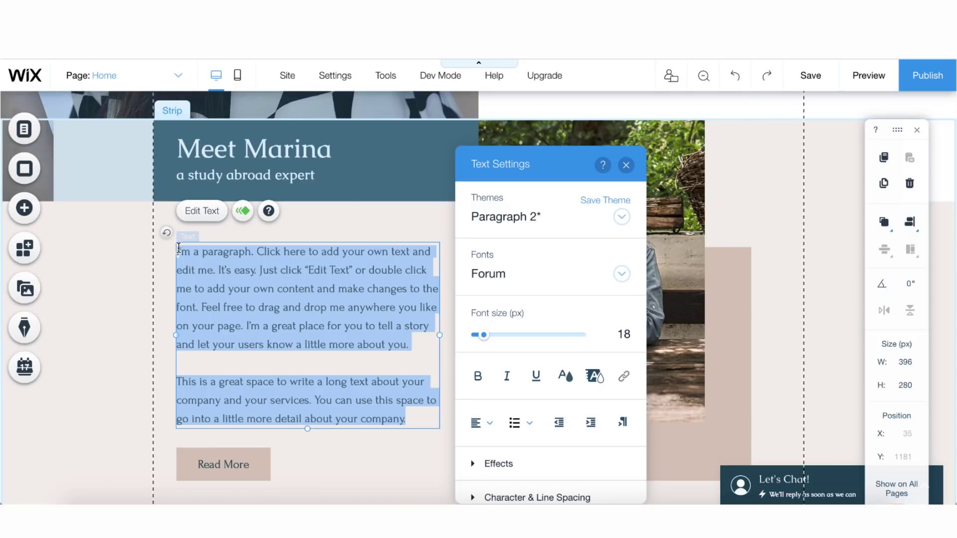
key("BackSpace")
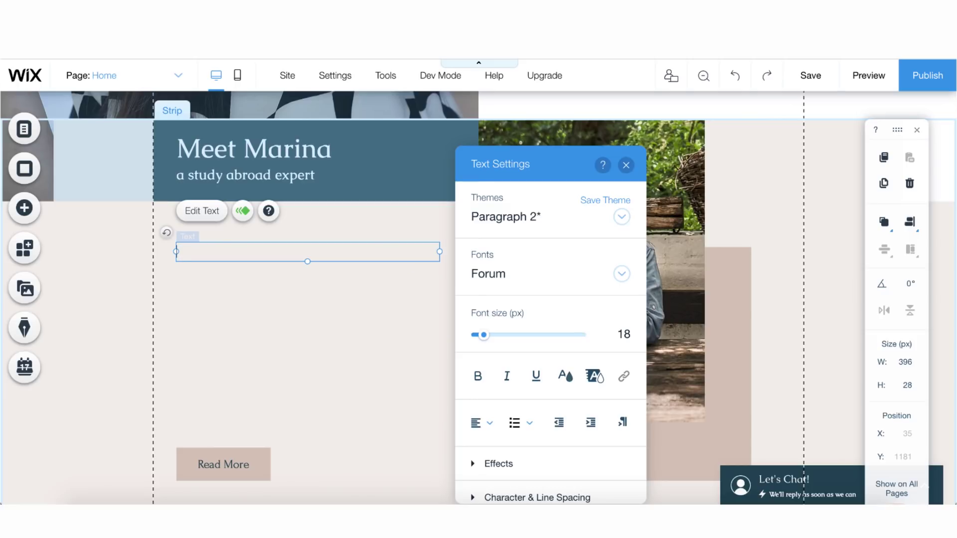
type("Got accepted to 5 American universitti")
key("BackSpace")
key("BackSpace")
type("ies (Masters and MBA programs) Scored 117 out of 120 on TOEFL Scored 700 out of 800 on GMAT Got full financial aid from Johns Hopkings University and University of Florida Lives in San Francisco Speaks English, Russian, German, and Italian")
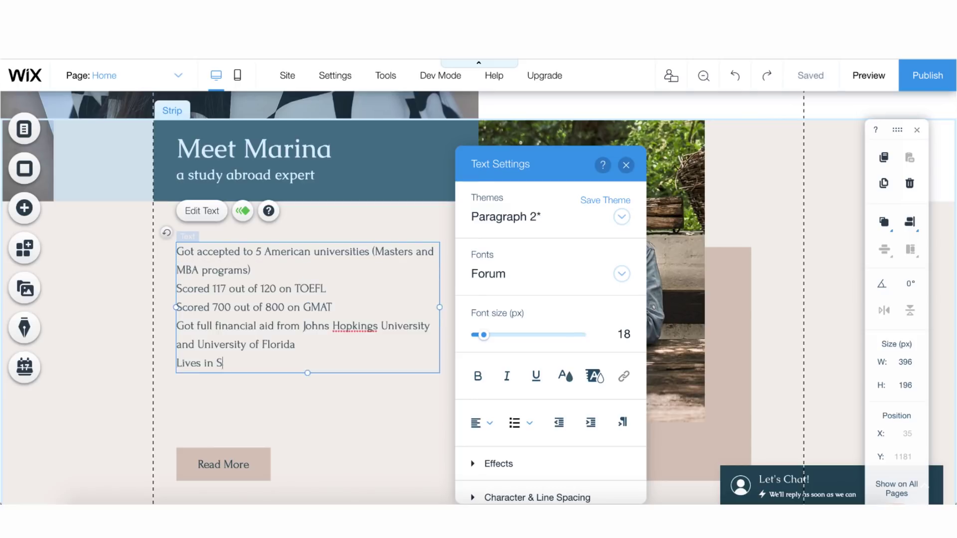
left_click(417, 436)
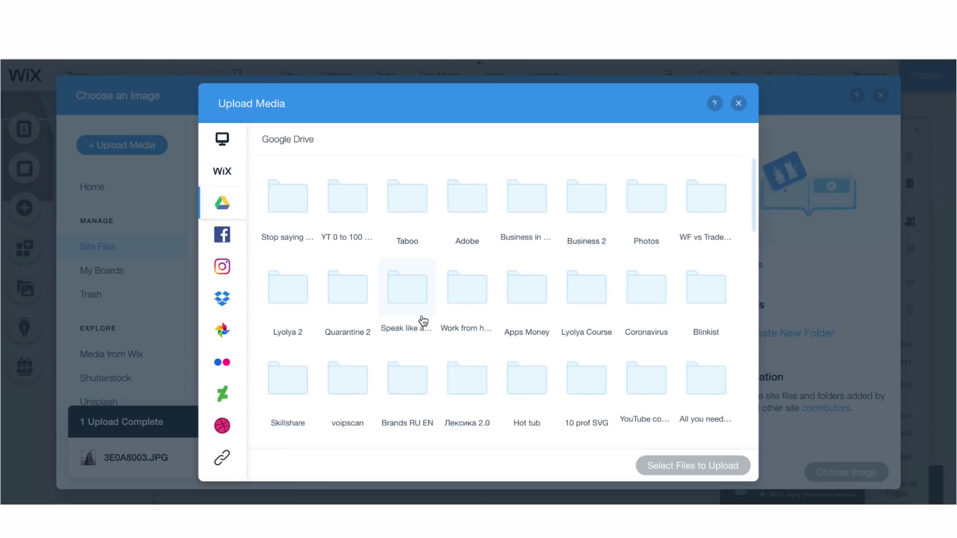
Upload the San Francisco photo from Google Drive and place it in the about section
scroll(422, 323, "down", 5)
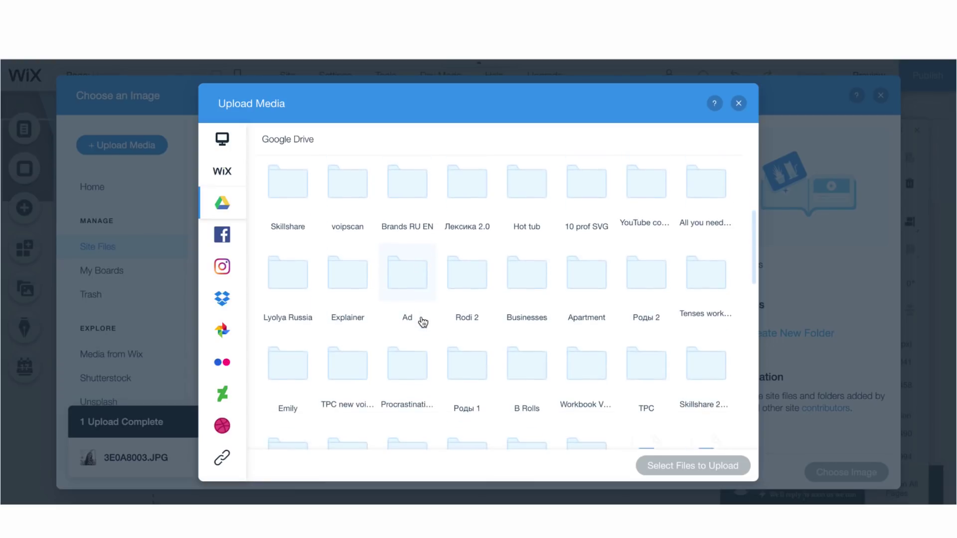
scroll(422, 323, "down", 4)
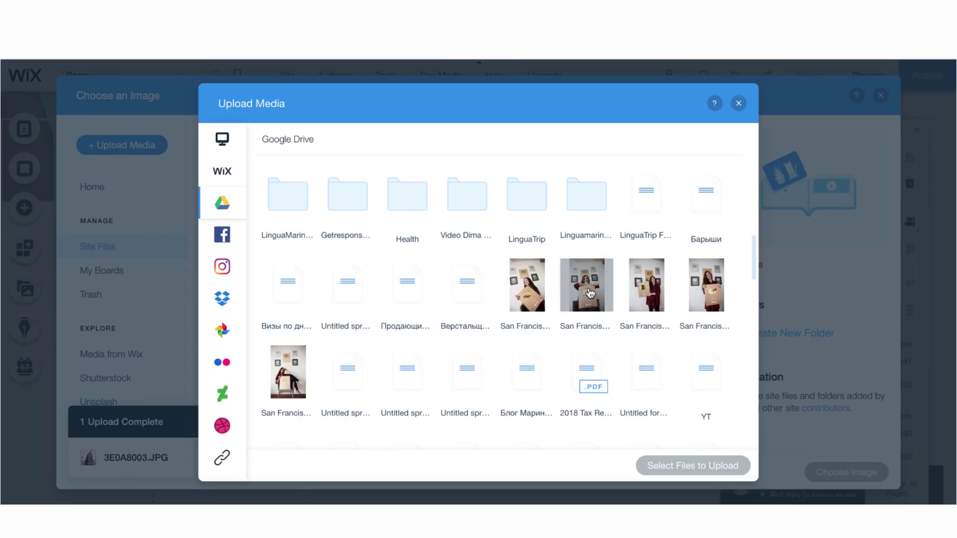
left_click(714, 459)
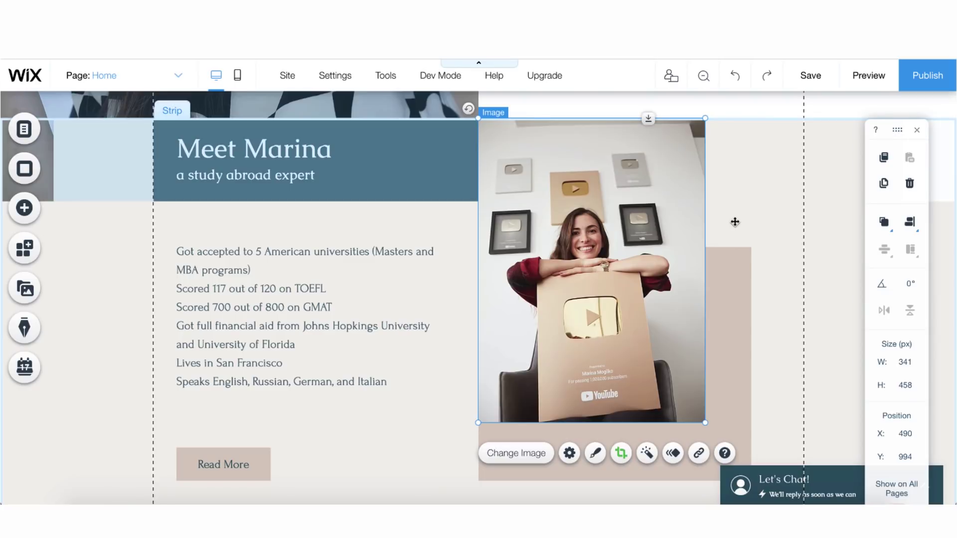
left_click(708, 330)
Edit the first specialty caption, 'Reset Your Digestion System'
scroll(707, 330, "down", 8)
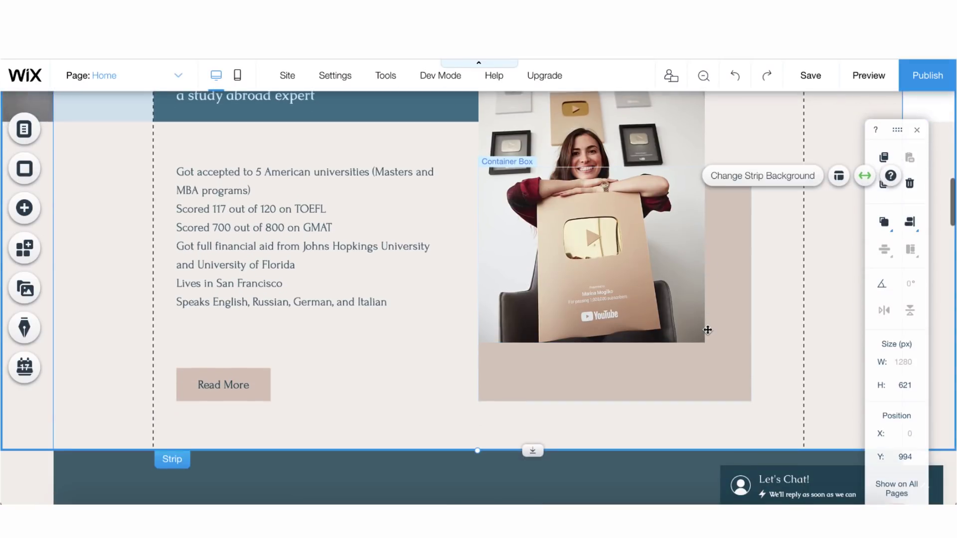
scroll(708, 330, "down", 1)
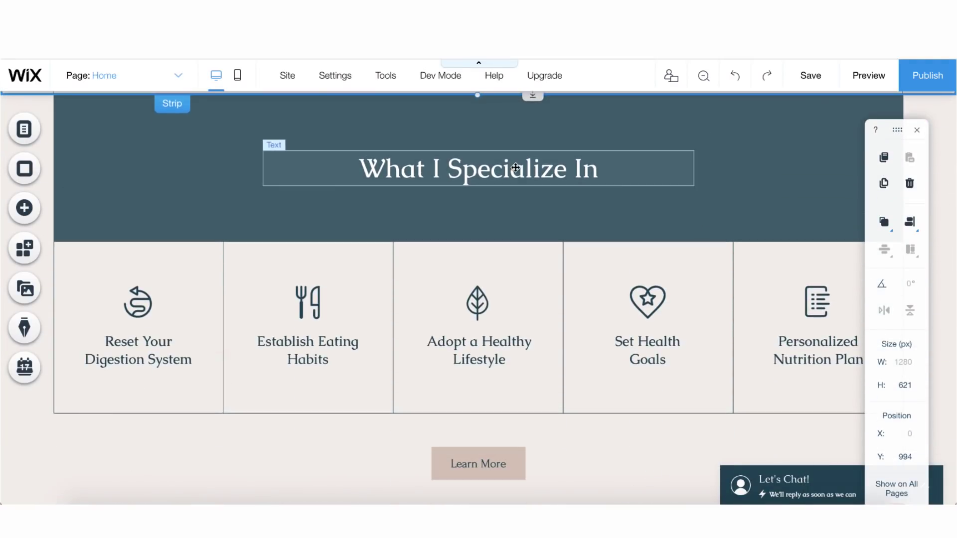
left_click(159, 342)
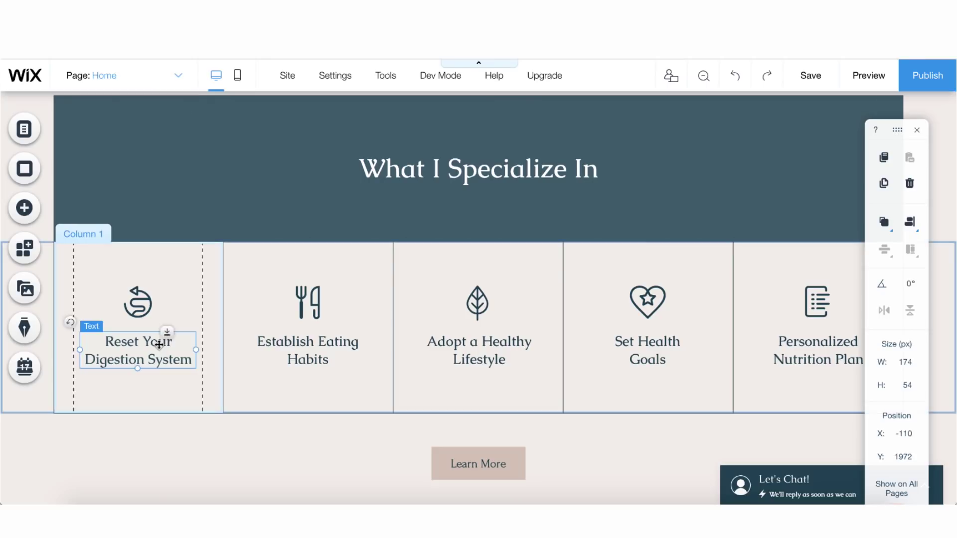
double_click(159, 343)
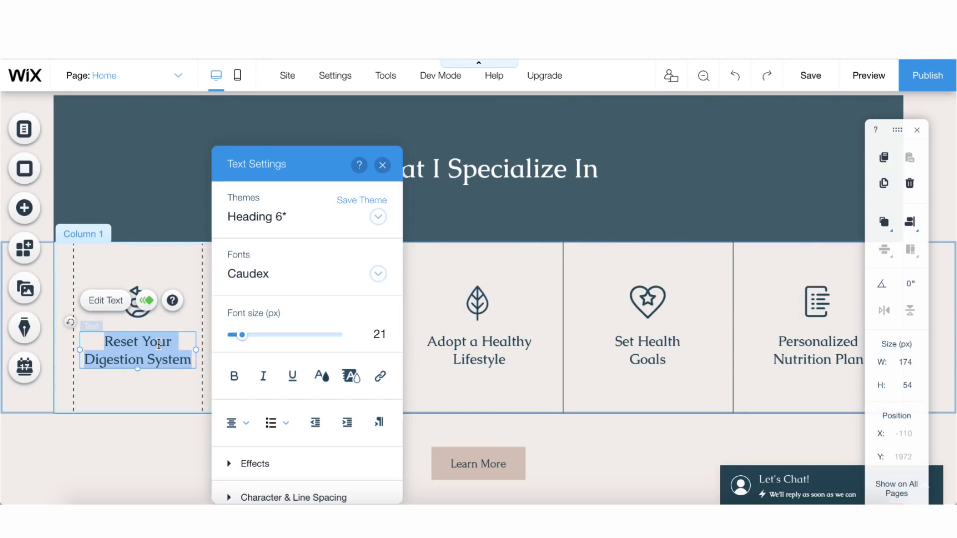
Swap the fourth specialty icon for map vector art and relabel it 'Requesting financial aid'
left_click(468, 321)
left_click(481, 349)
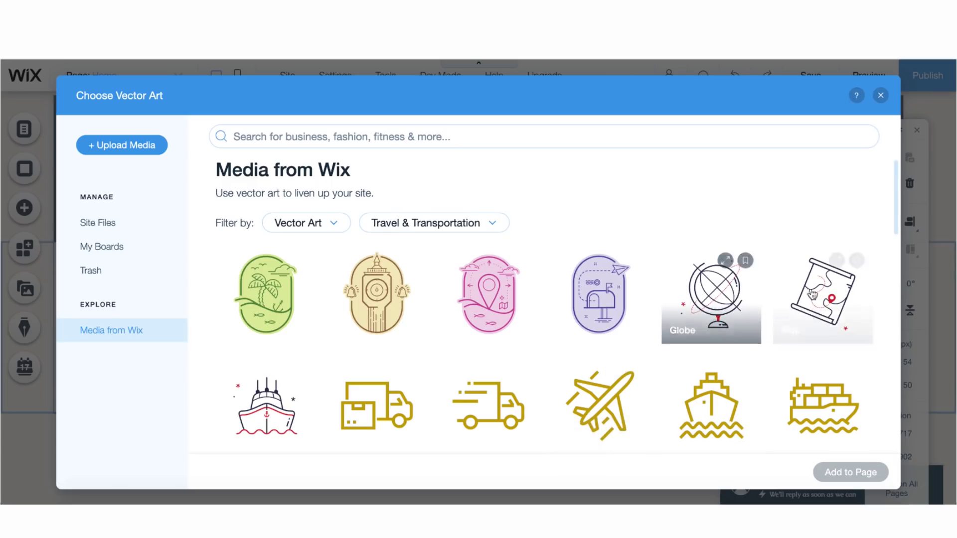
double_click(821, 294)
double_click(646, 341)
type("Requesting financial aid")
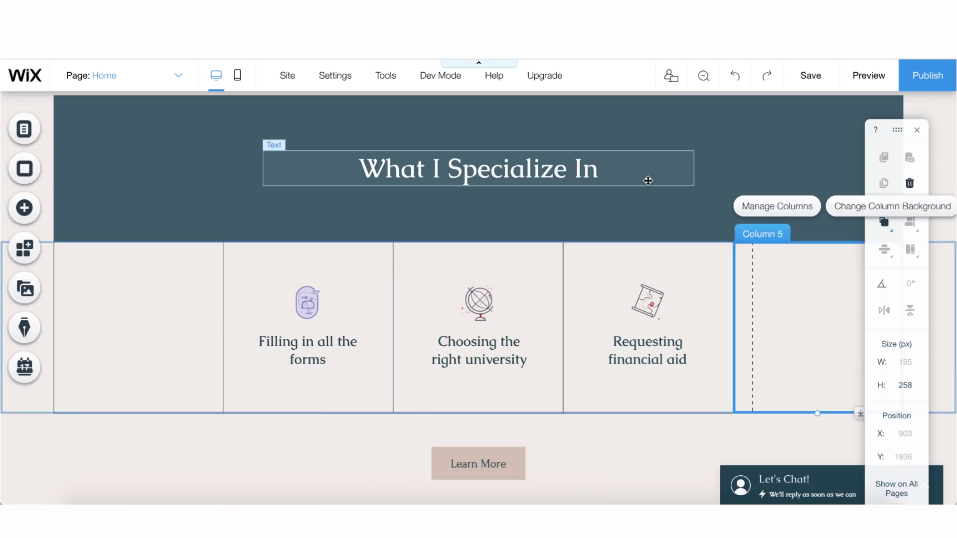
scroll(588, 354, "down", 8)
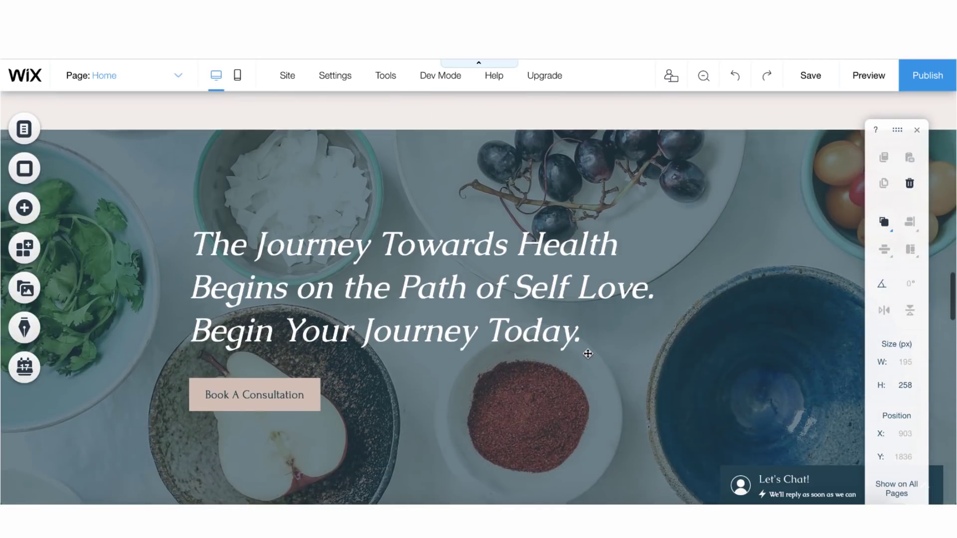
Retype the Journey Towards Health heading as 'Start your journey now - let's see where...'
scroll(588, 354, "down", 2)
double_click(375, 210)
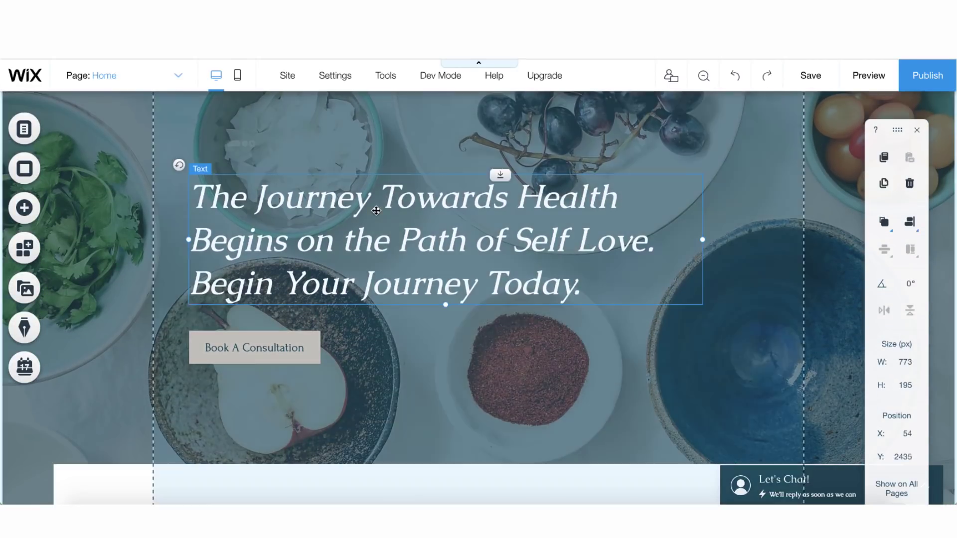
type("Start your journey now - let's")
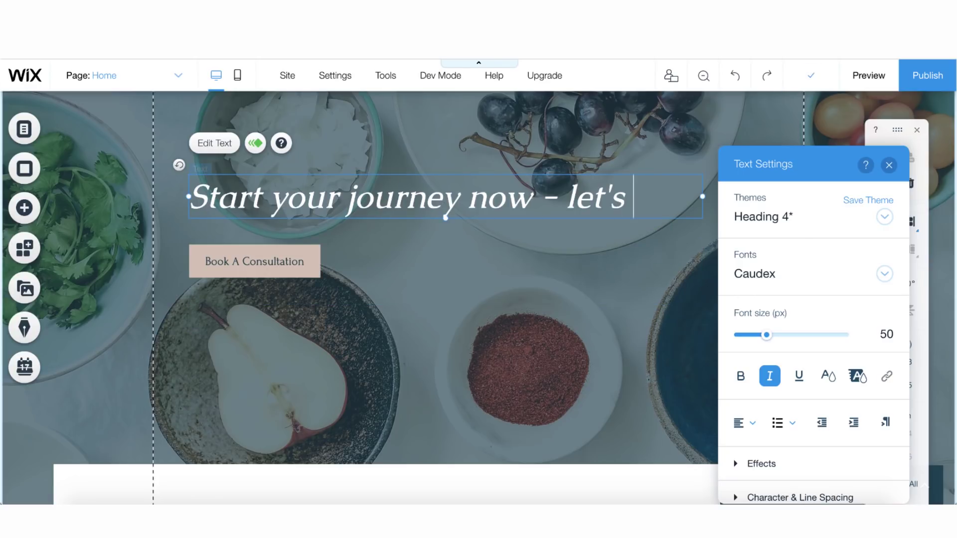
type(" see where we can get you!")
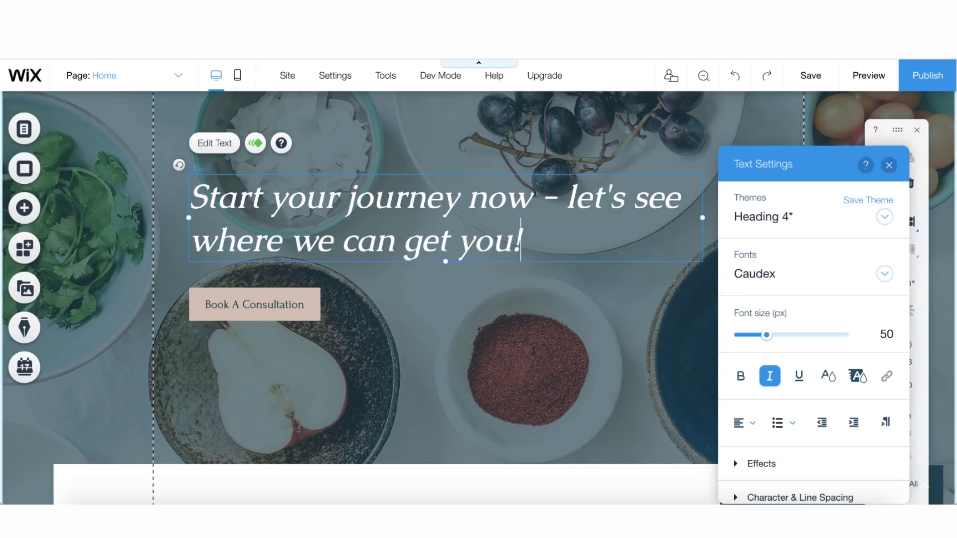
Set the hero strip background to the Mist Over the Bridge video
left_click(391, 350)
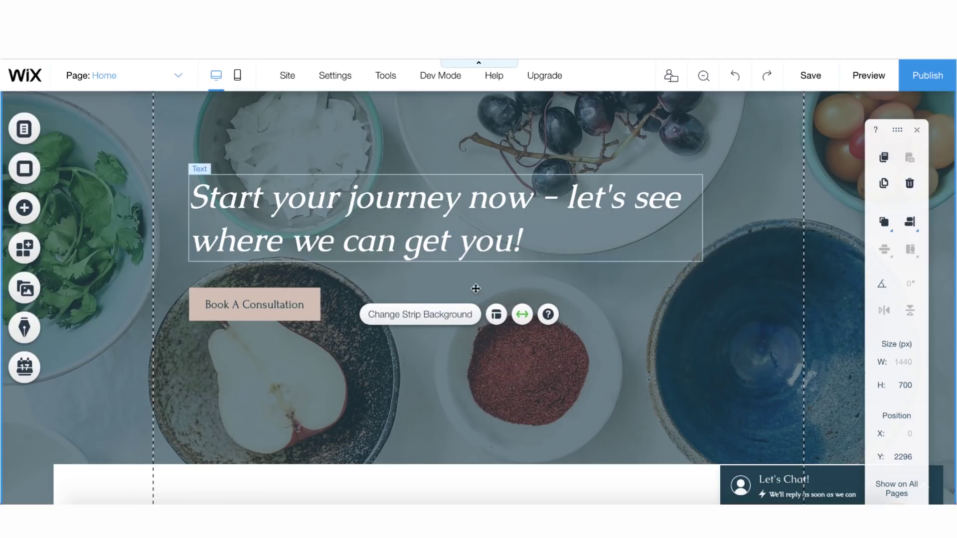
left_click(420, 323)
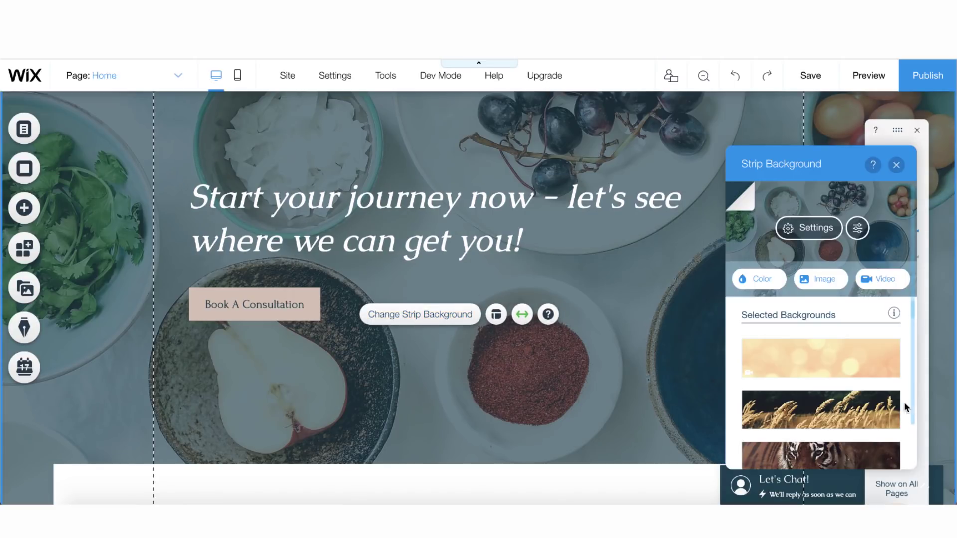
scroll(854, 402, "down", 10)
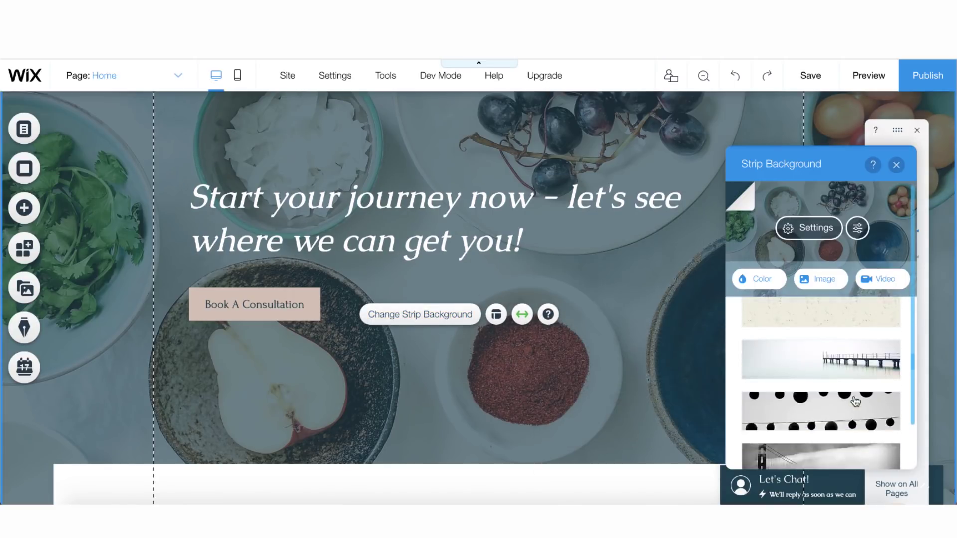
scroll(855, 402, "down", 2)
mouse_move(844, 349)
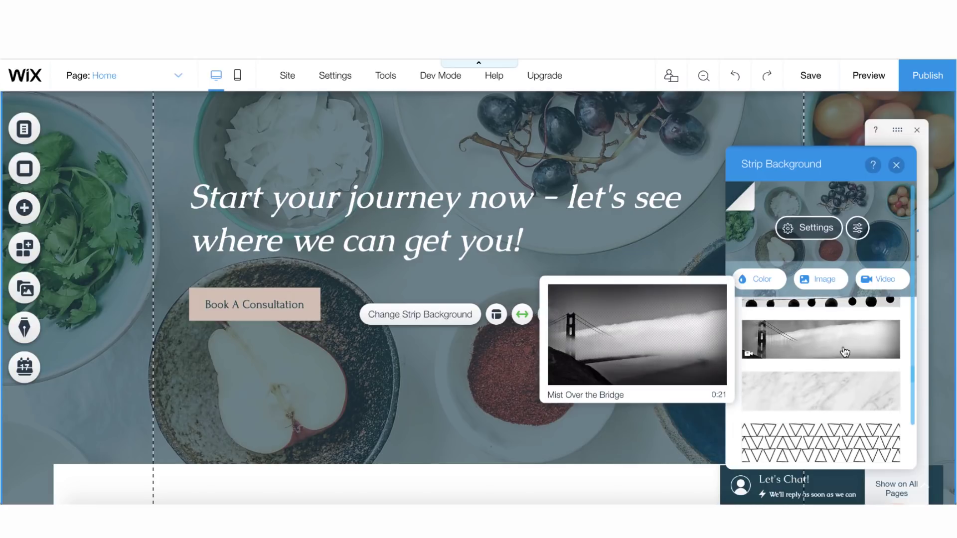
left_click(845, 353)
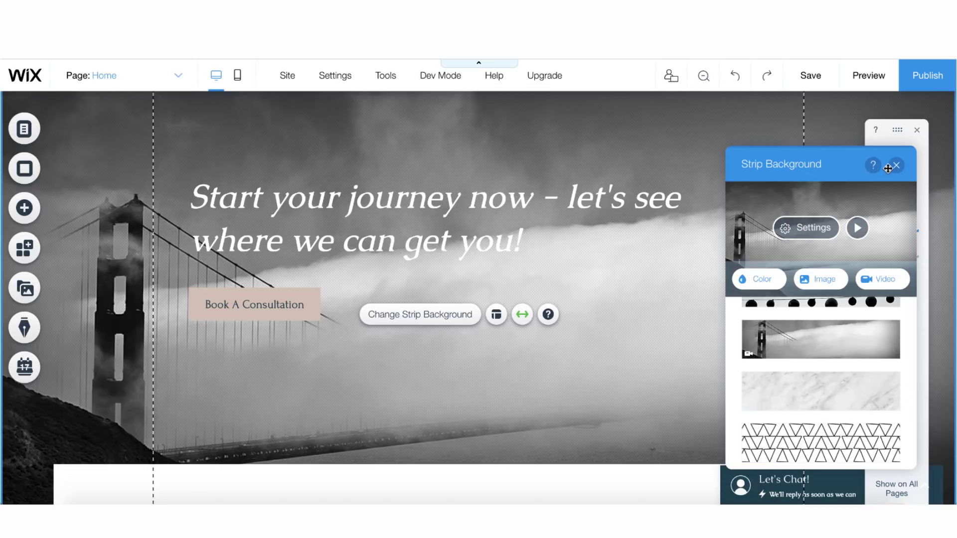
left_click(594, 318)
scroll(594, 318, "down", 4)
scroll(594, 316, "up", 10)
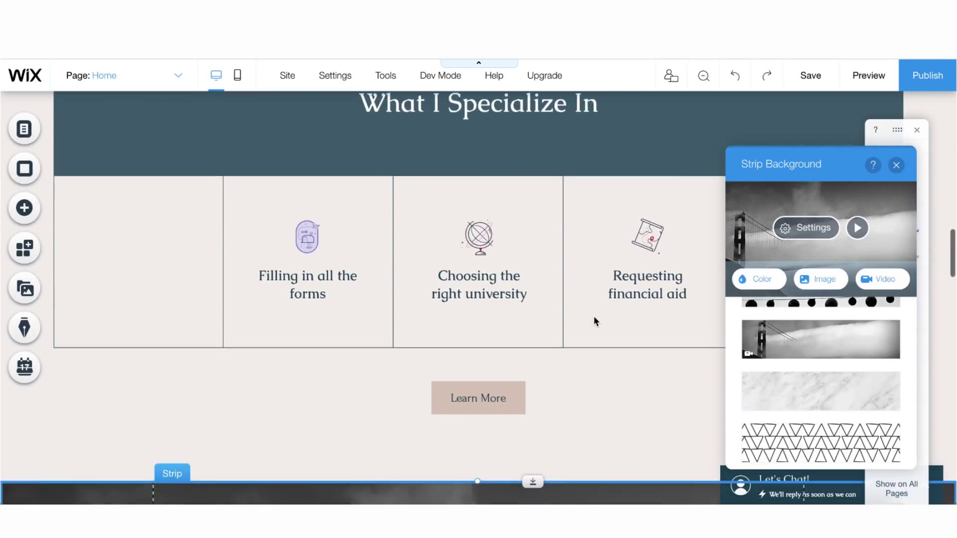
scroll(593, 316, "down", 8)
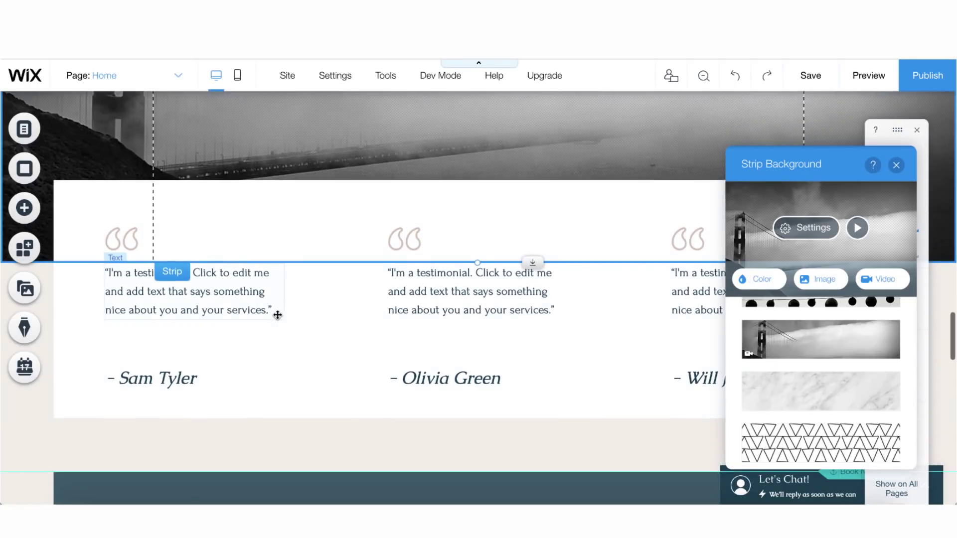
Change the services section heading to 'Let's Get You to America!'
left_click(225, 312)
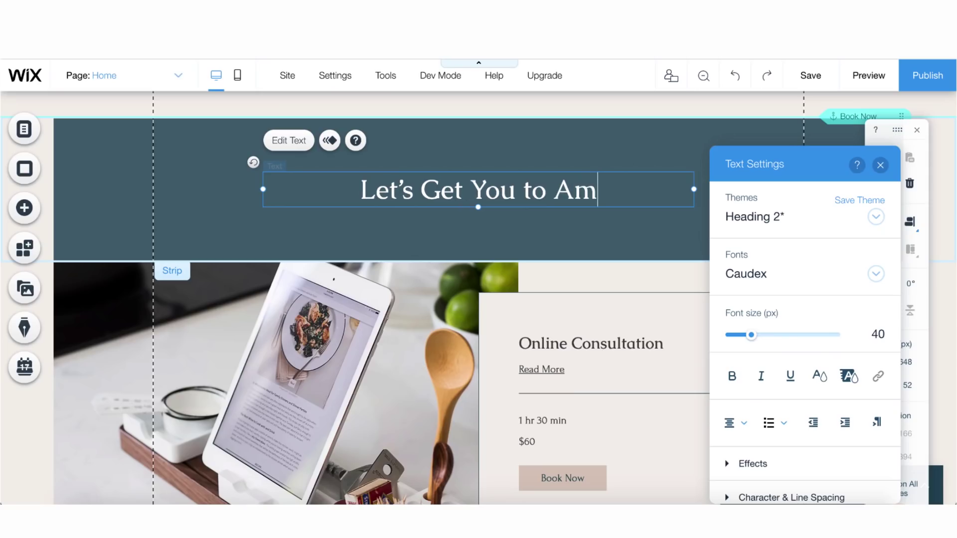
left_click(427, 320)
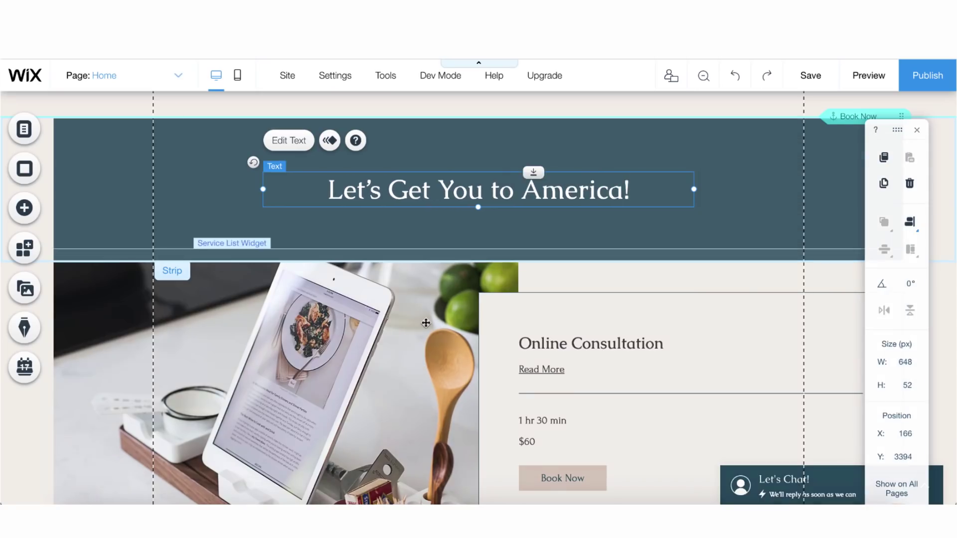
scroll(427, 320, "down", 3)
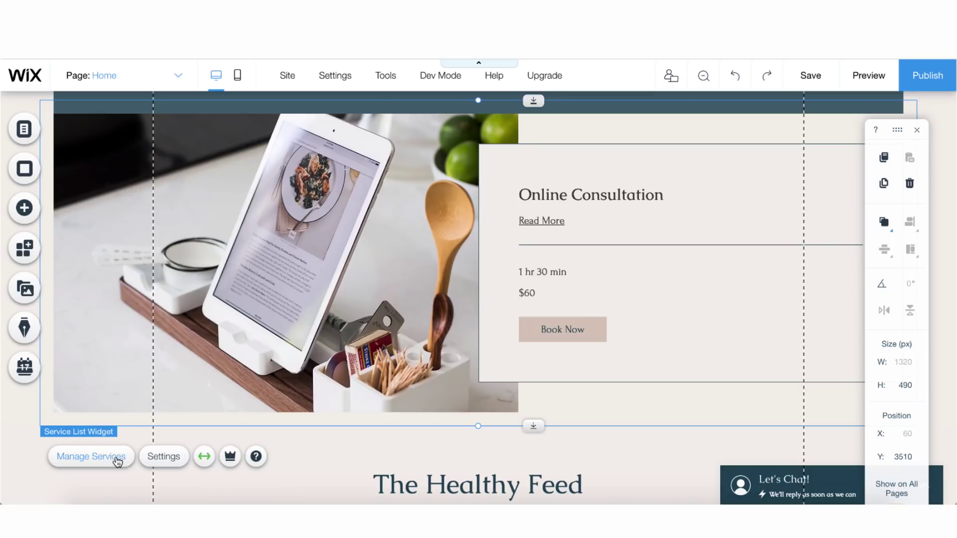
Open the Online Consultation service in the services manager
scroll(360, 195, "up", 1)
right_click(359, 194)
left_click(246, 169)
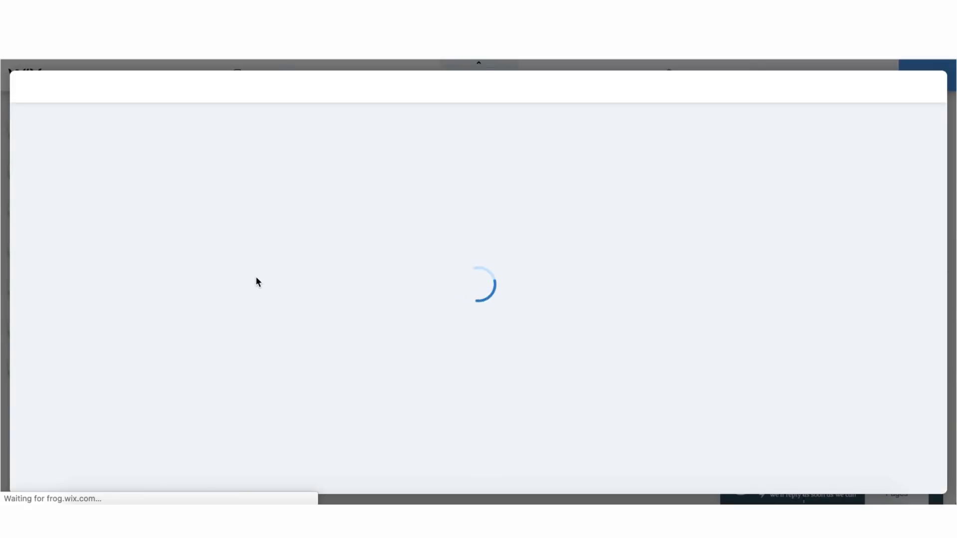
scroll(548, 289, "down", 3)
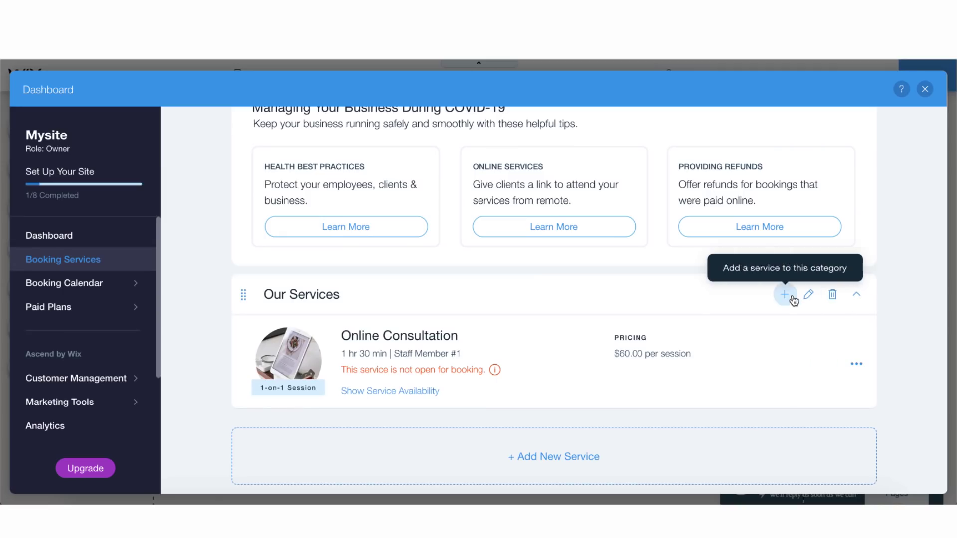
left_click(588, 375)
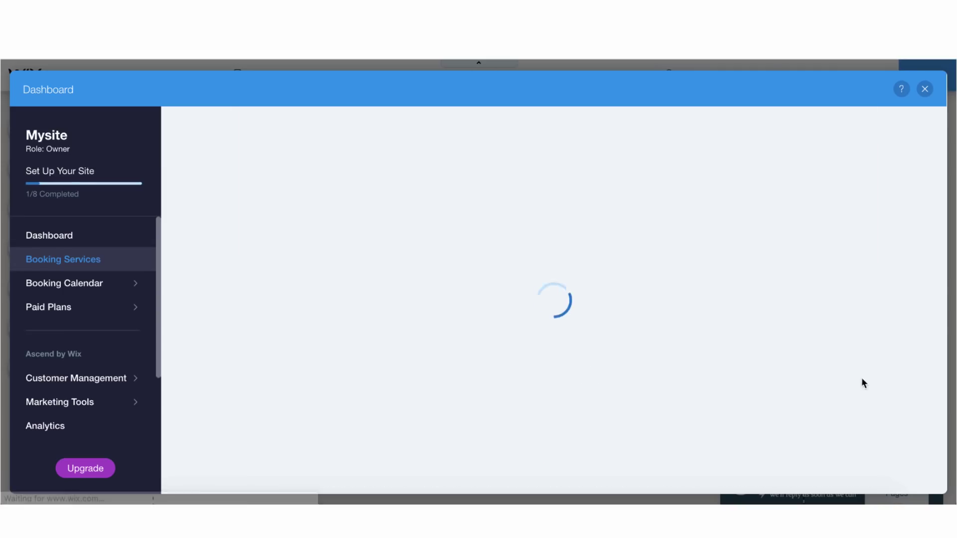
Replace the service image from Media from Wix, write the trained-managers description, and save
left_click(564, 280)
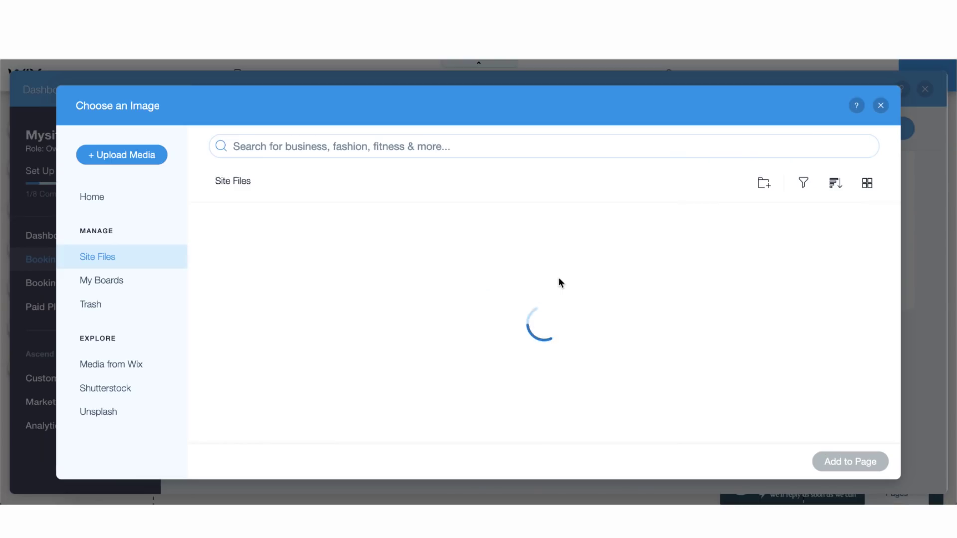
left_click(144, 369)
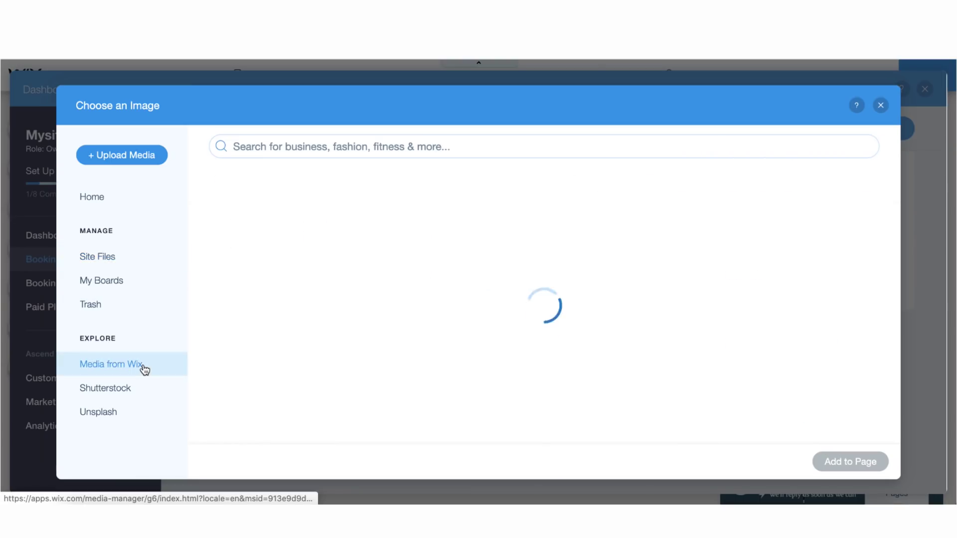
left_click(451, 146)
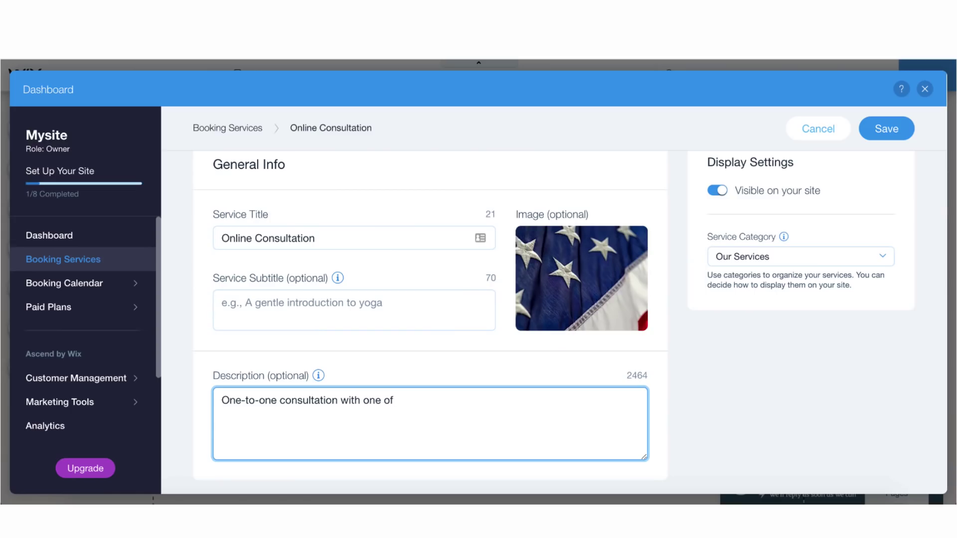
type("my managers who I have trained myself")
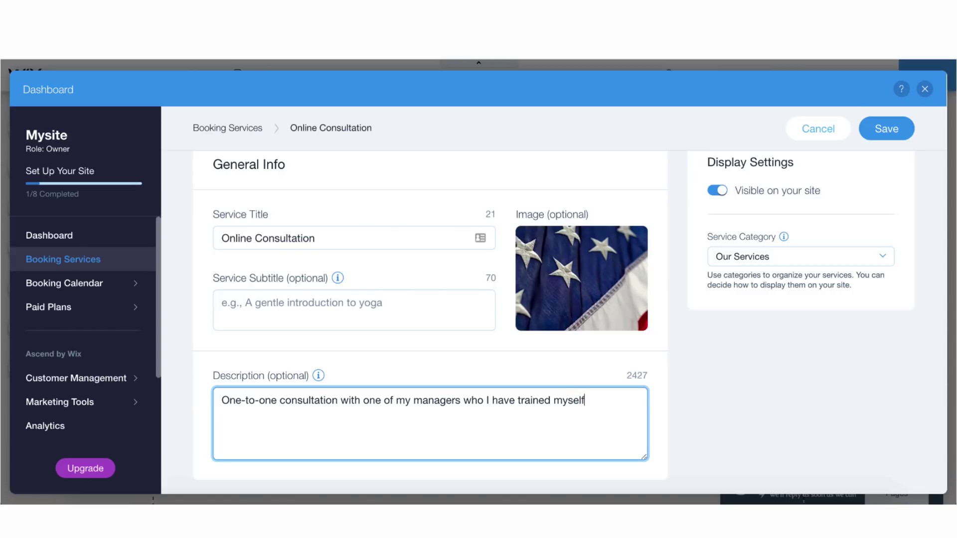
left_click(897, 134)
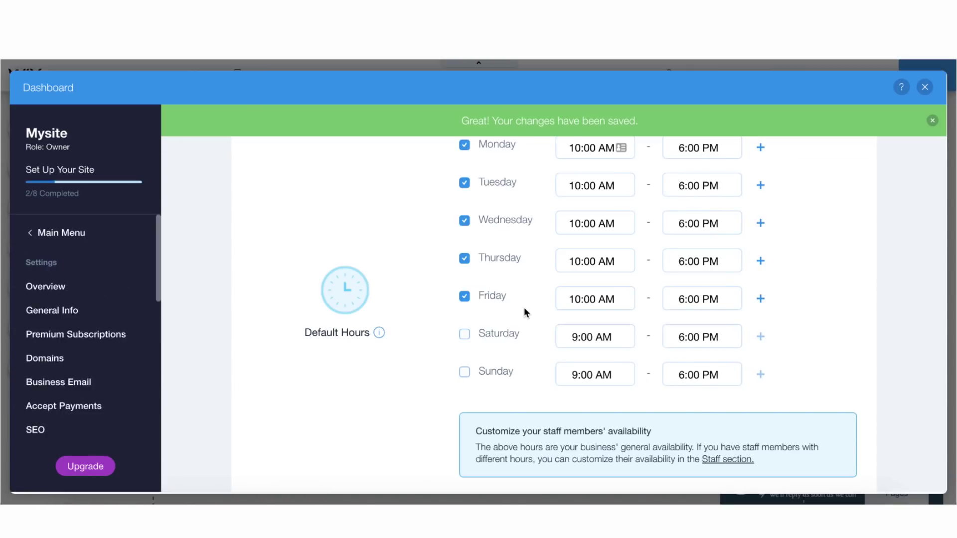
scroll(525, 309, "down", 3)
scroll(525, 313, "up", 3)
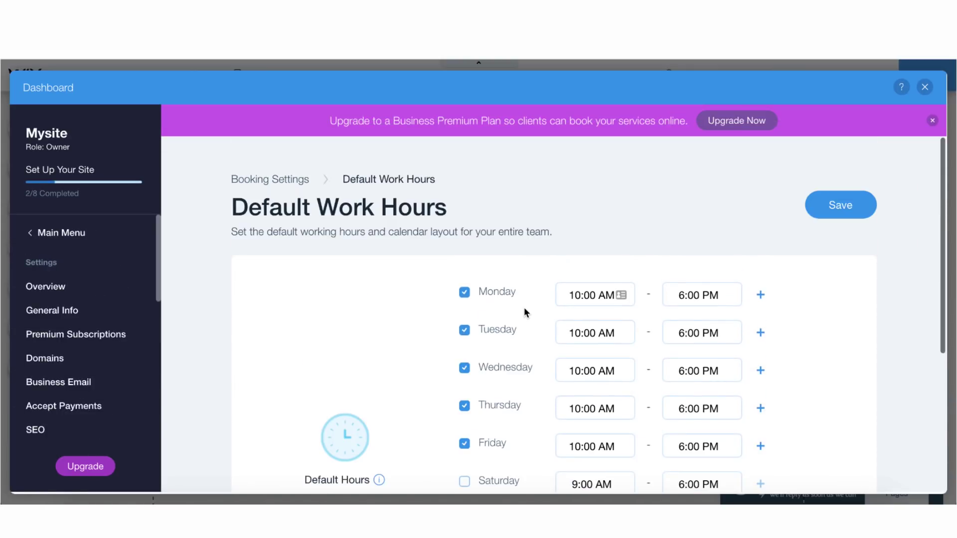
Save default work hours and retitle The Healthy Feed as 'Get inspired by your future education'
left_click(843, 203)
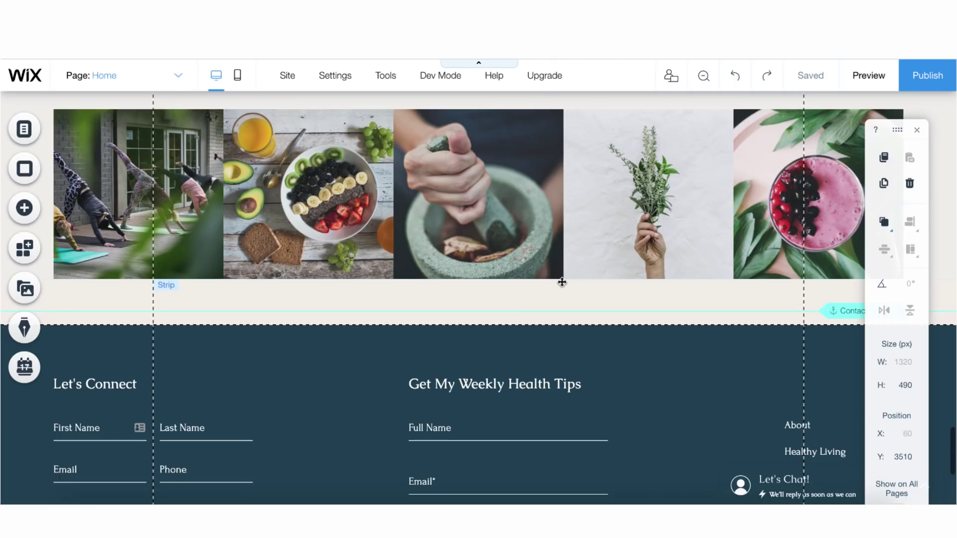
scroll(560, 280, "up", 3)
left_click(554, 231)
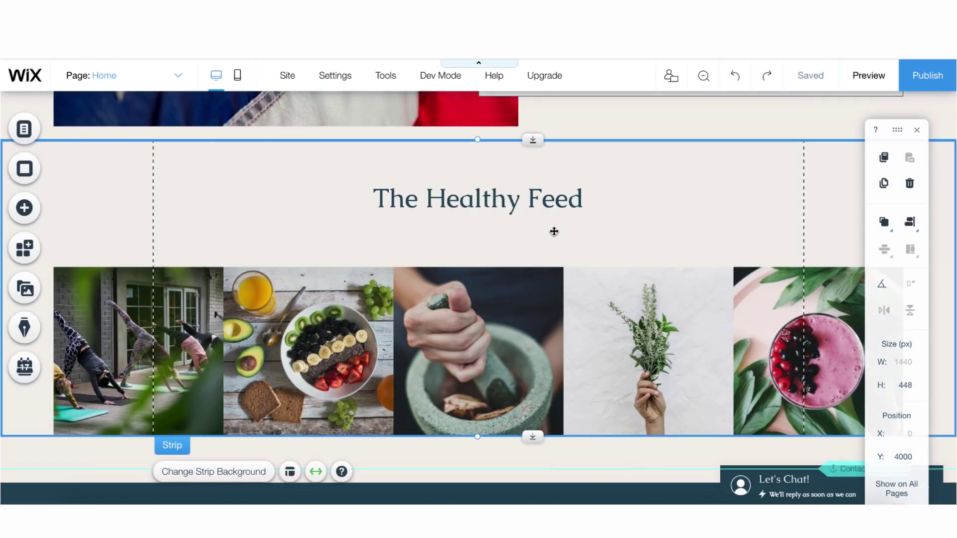
double_click(513, 199)
type("Get inspi")
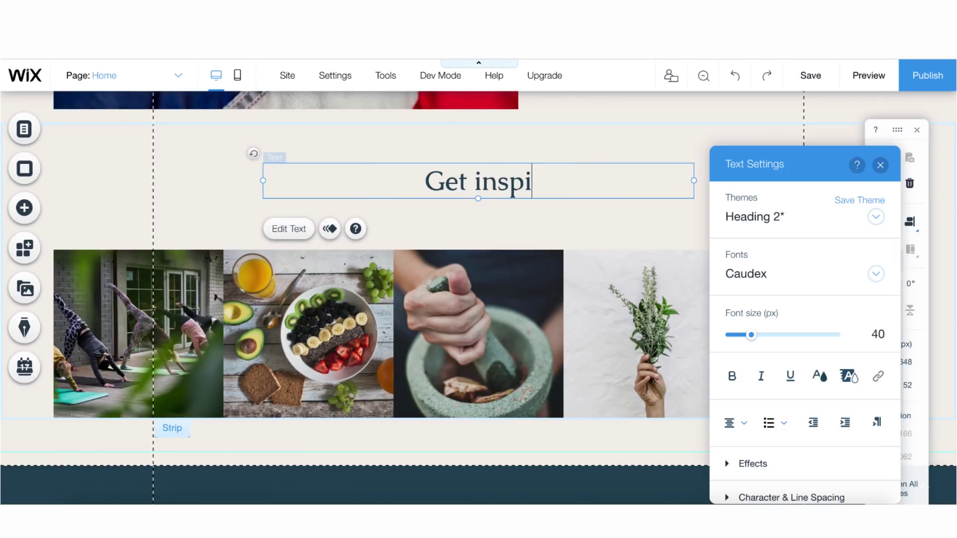
type("red by your")
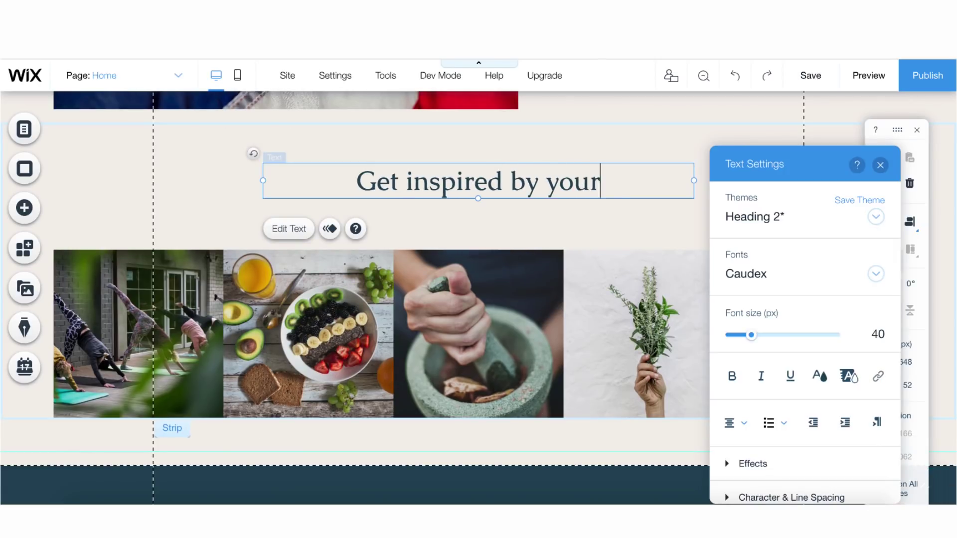
type(" future education")
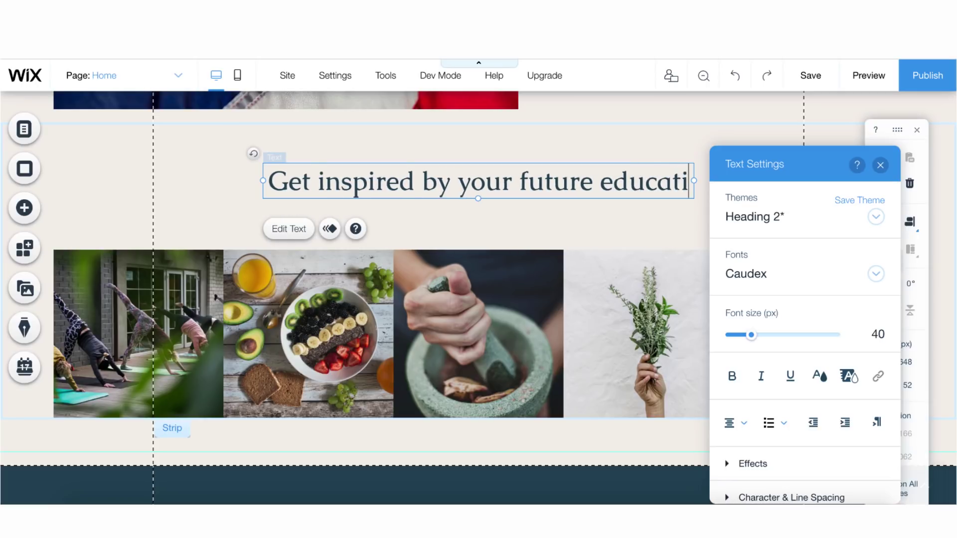
Connect the section's Instagram feed to an Instagram account
left_click(283, 296)
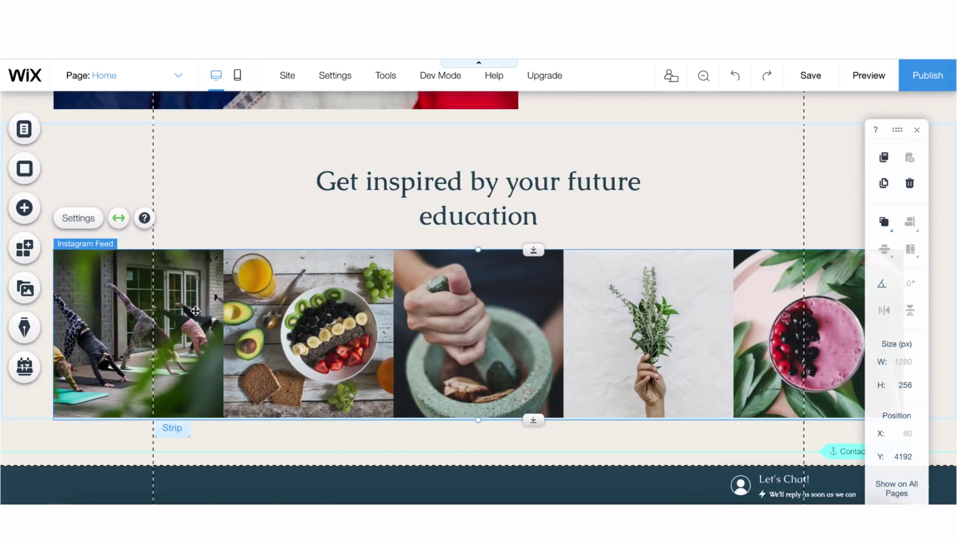
double_click(199, 311)
left_click(218, 314)
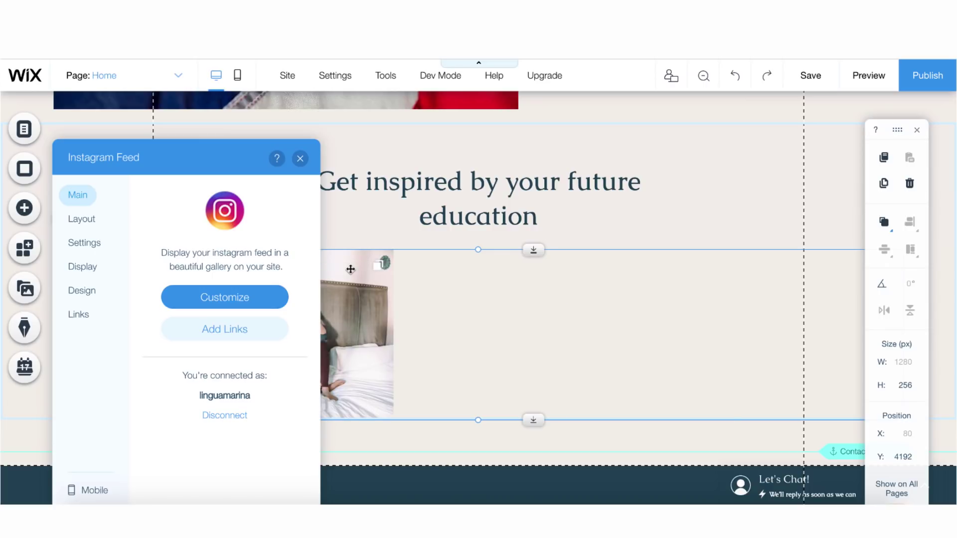
left_click(300, 158)
Reword the feed heading to 'Get inspired by your future life'
double_click(536, 220)
left_click_drag(537, 219, 507, 180)
type("your future life")
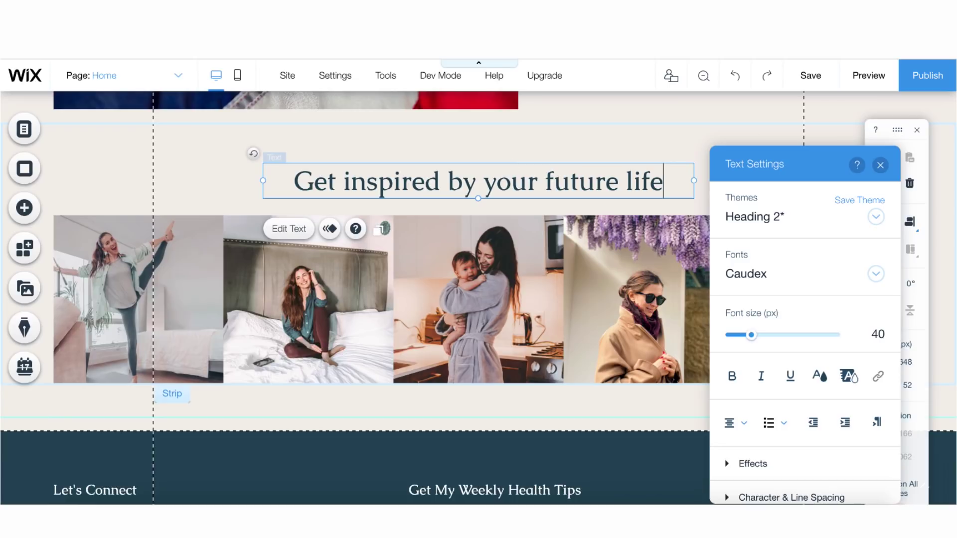
left_click(656, 133)
Save the site and open the footer's Get My Weekly Health Tips heading for editing
key("ctrl+s")
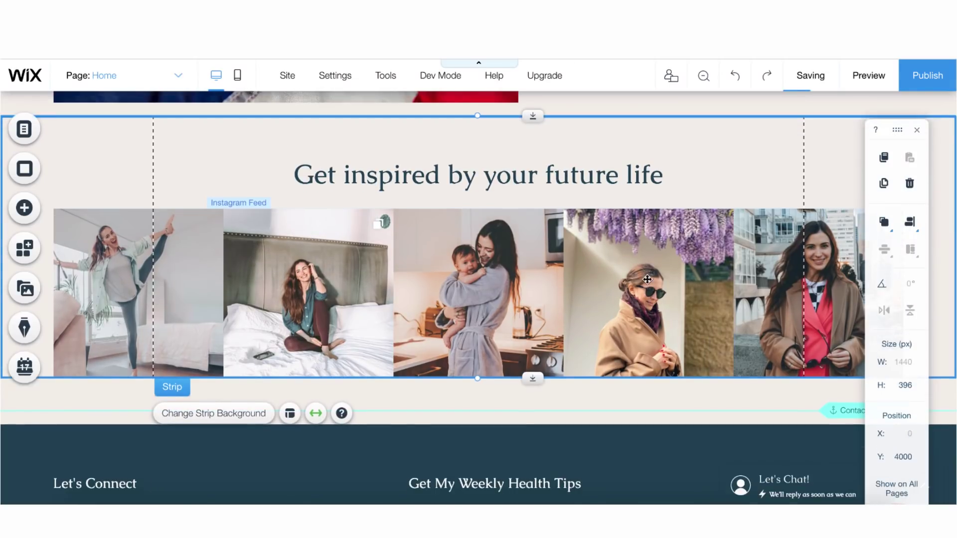
scroll(647, 280, "down", 5)
double_click(587, 266)
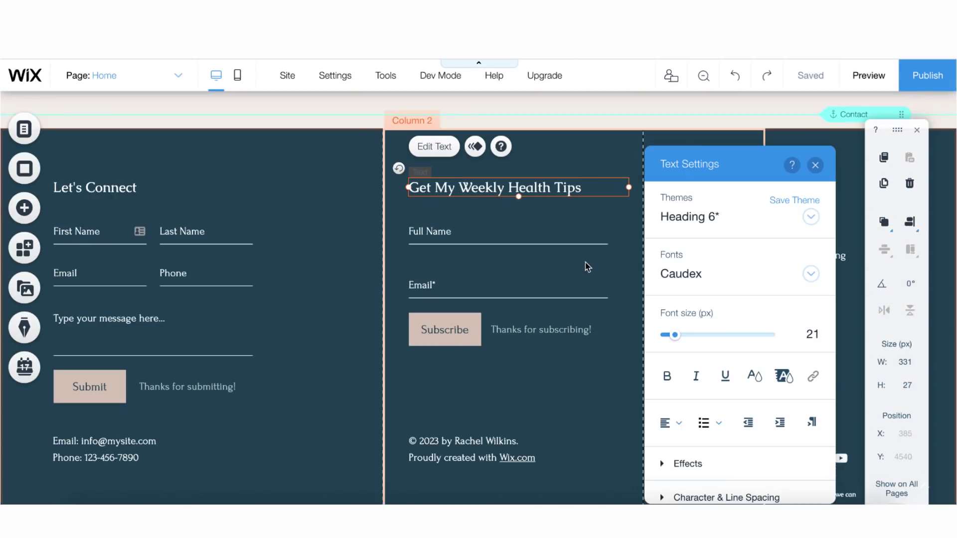
Shorten the footer heading to 'Get My Weekly Tips'
left_click(566, 186)
left_click_drag(593, 186, 500, 185)
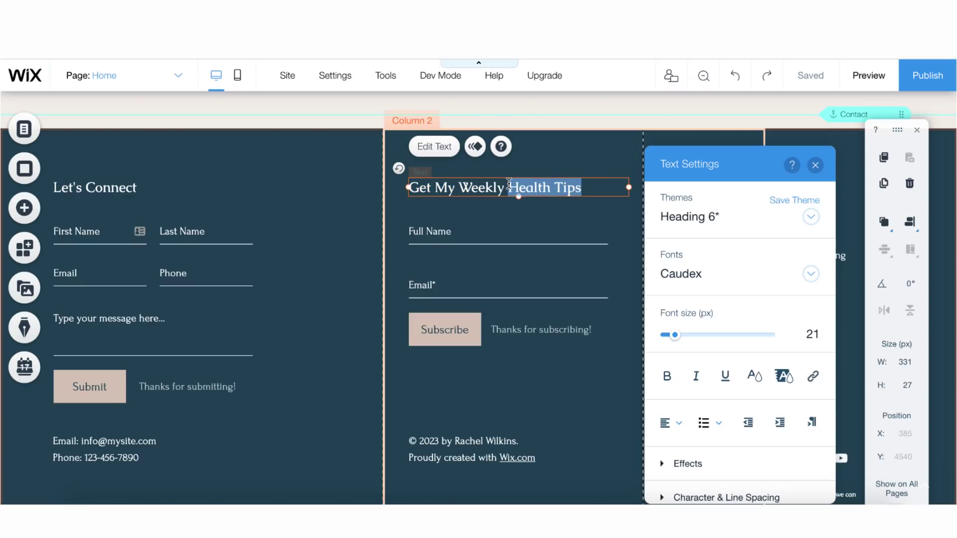
double_click(523, 185)
key("BackSpace")
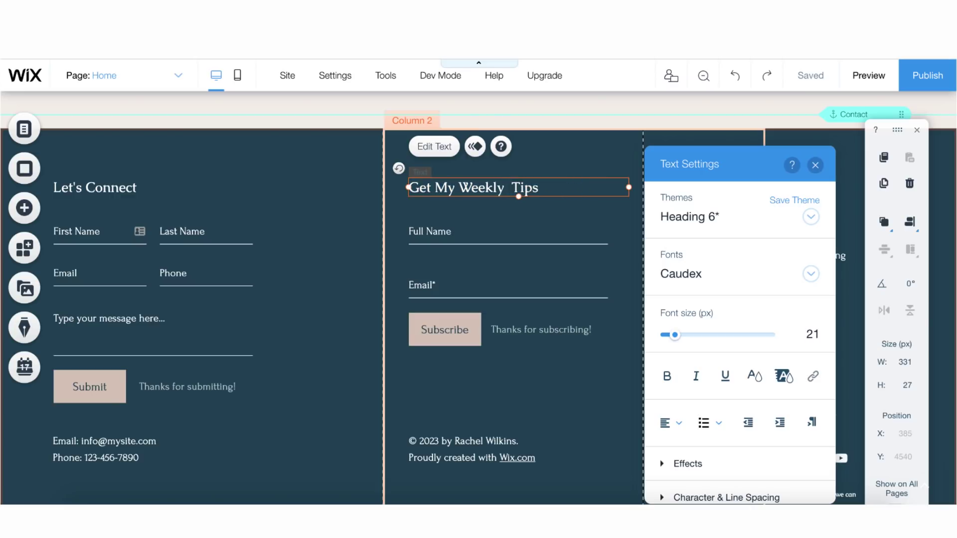
left_click(548, 359)
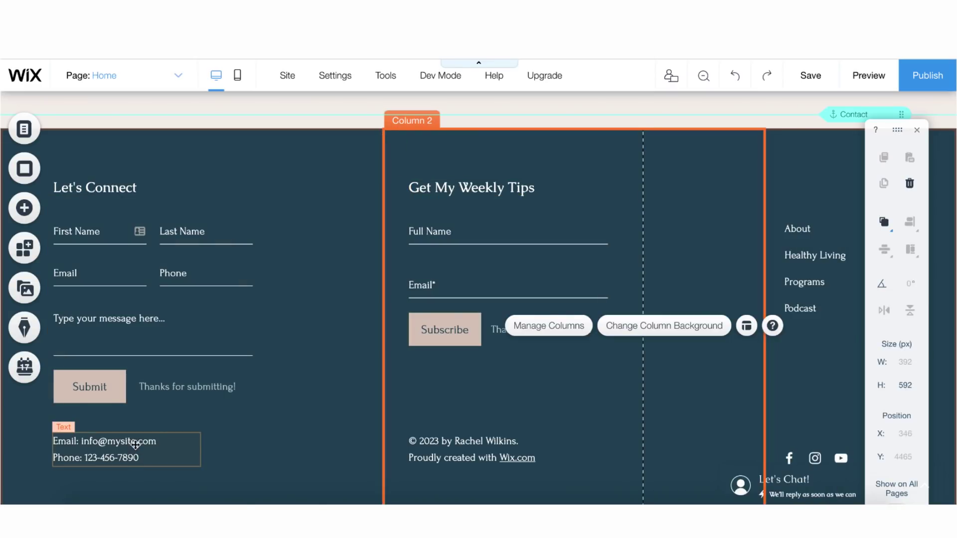
Replace the footer contact email with the owner's address and delete the phone line
double_click(150, 442)
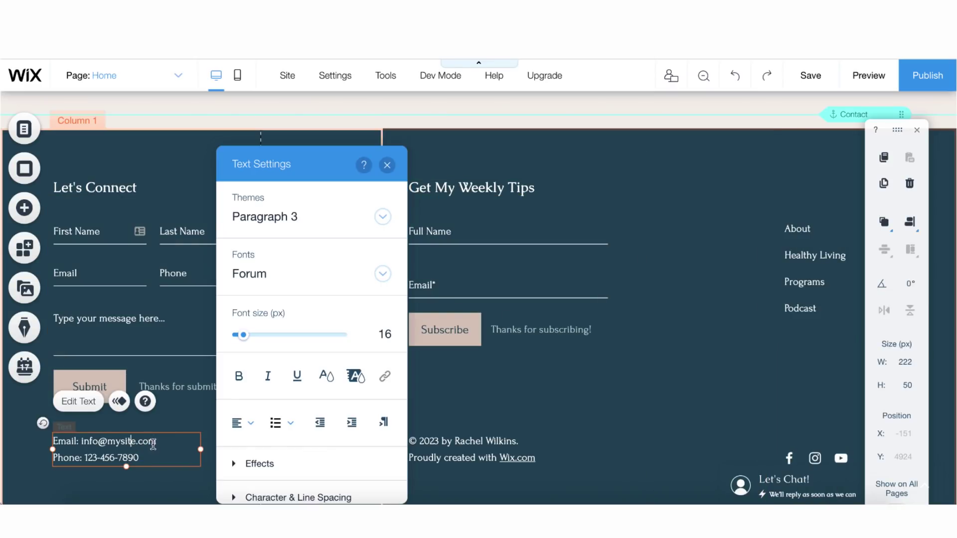
left_click_drag(153, 445, 101, 440)
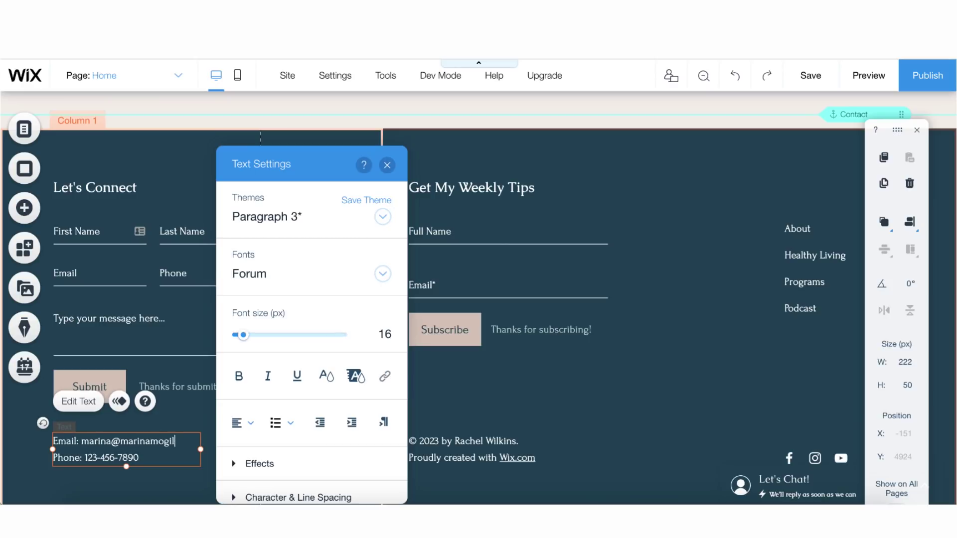
triple_click(107, 458)
key("BackSpace")
key("Escape")
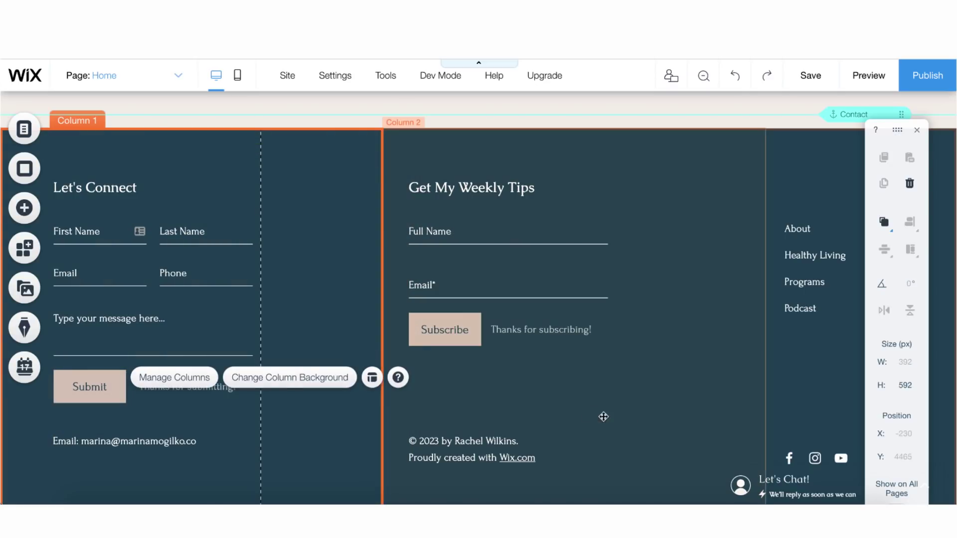
Change the copyright to 2020 under the owner's name, with 'Proudly created with Wix.com' on its own line
double_click(436, 442)
left_click(438, 442)
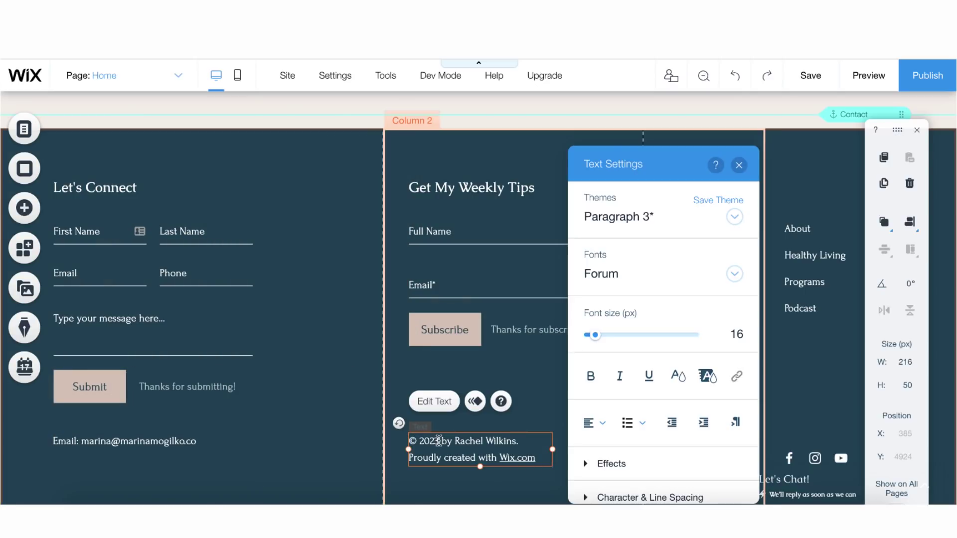
key("BackSpace")
type("0")
left_click_drag(517, 440, 455, 441)
type("Marina Moh")
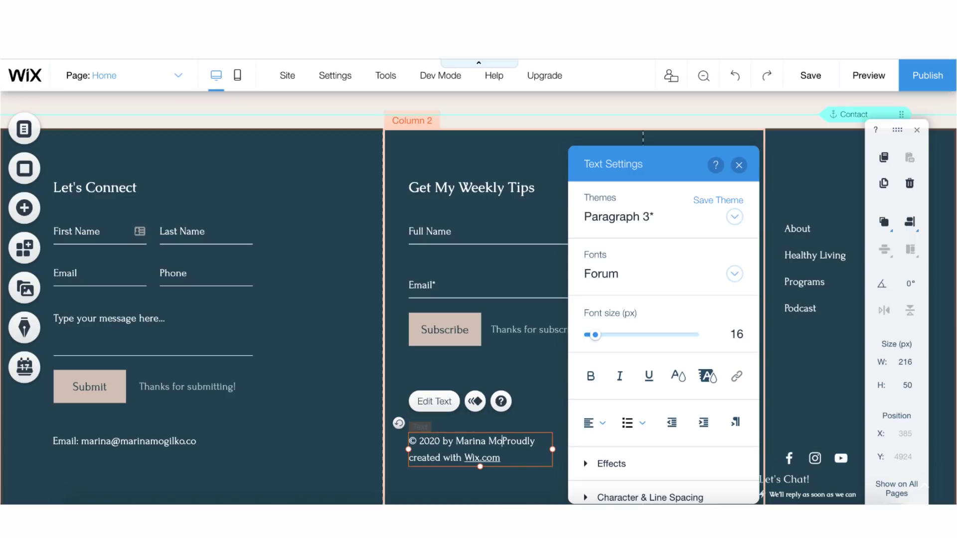
type("ilko")
key("Return")
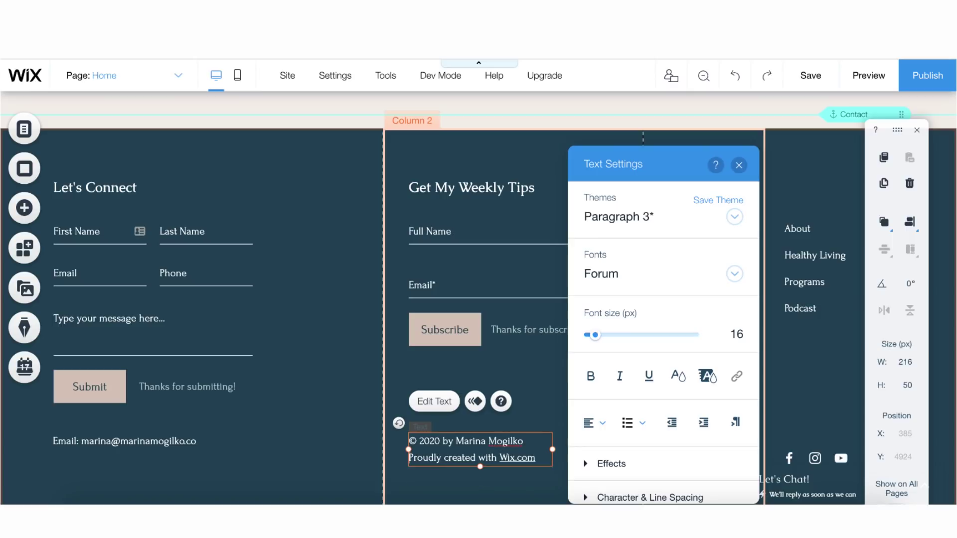
left_click(557, 393)
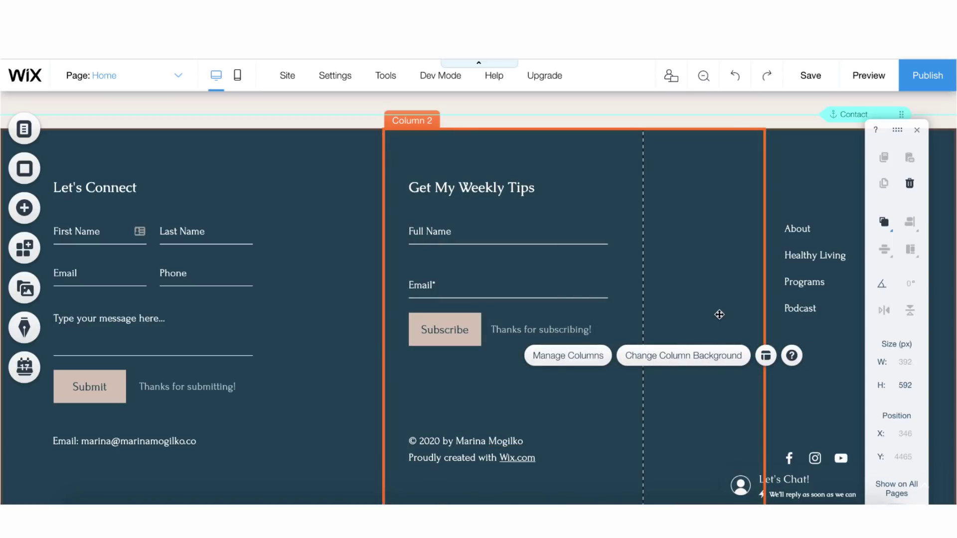
Select the footer's social icons bar
left_click(831, 295)
left_click(736, 345)
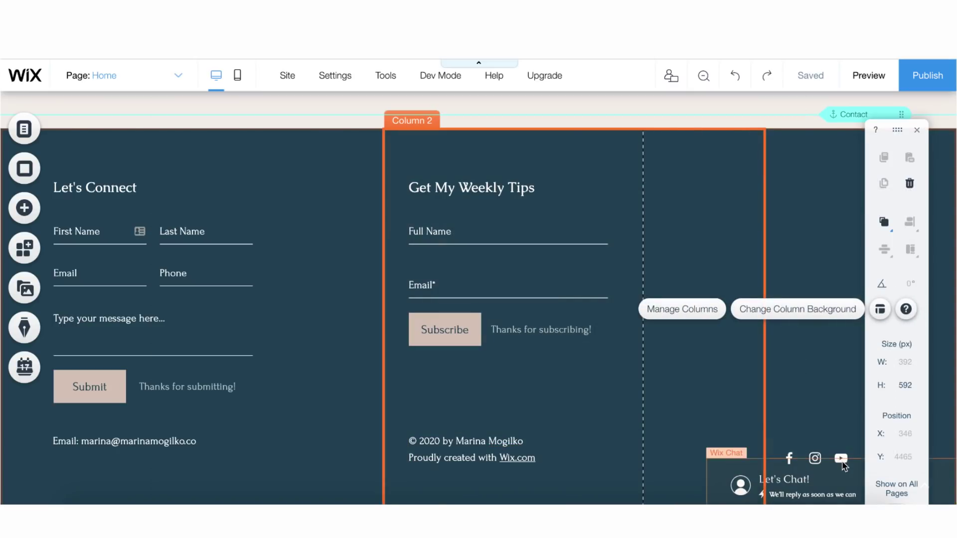
left_click(842, 456)
Remove the Facebook icon and point the Instagram icon to the owner's profile
left_click(804, 422)
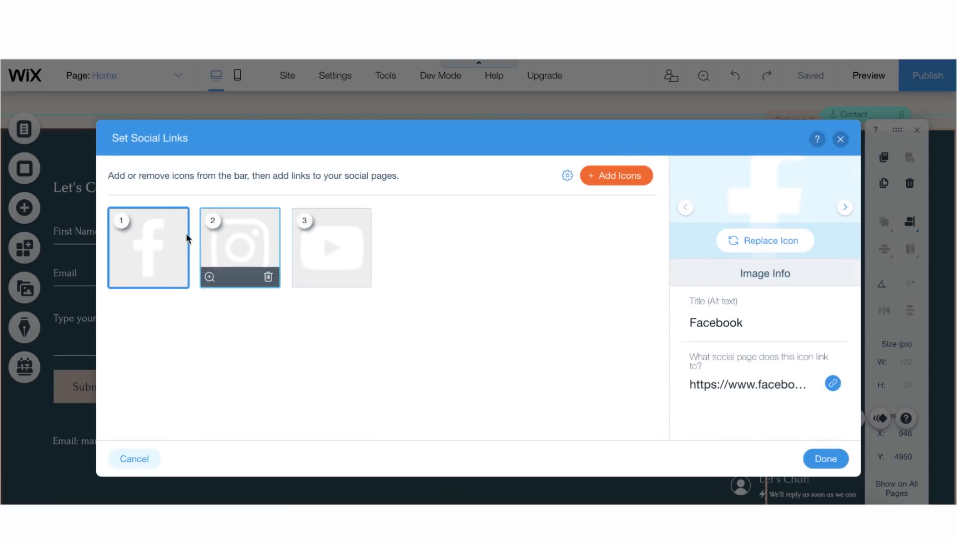
left_click(177, 277)
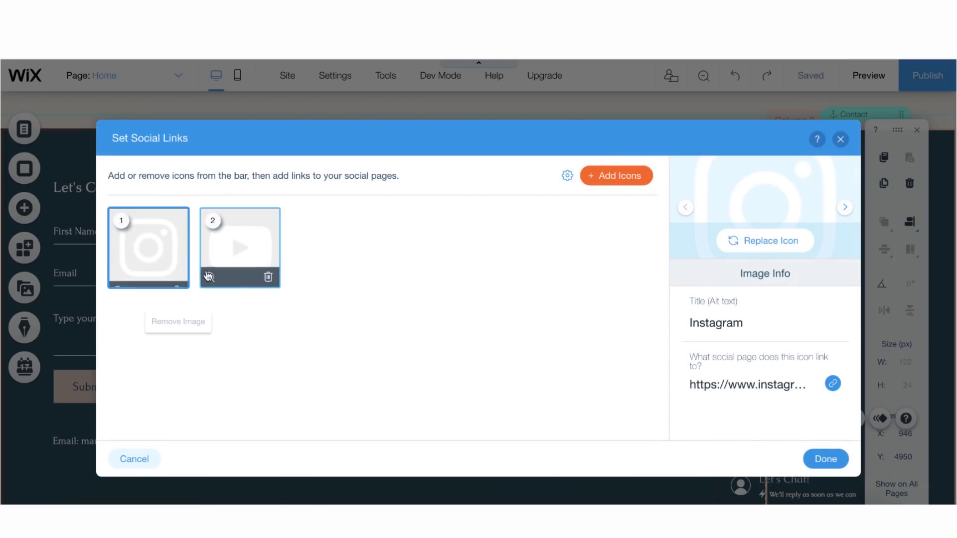
left_click(155, 260)
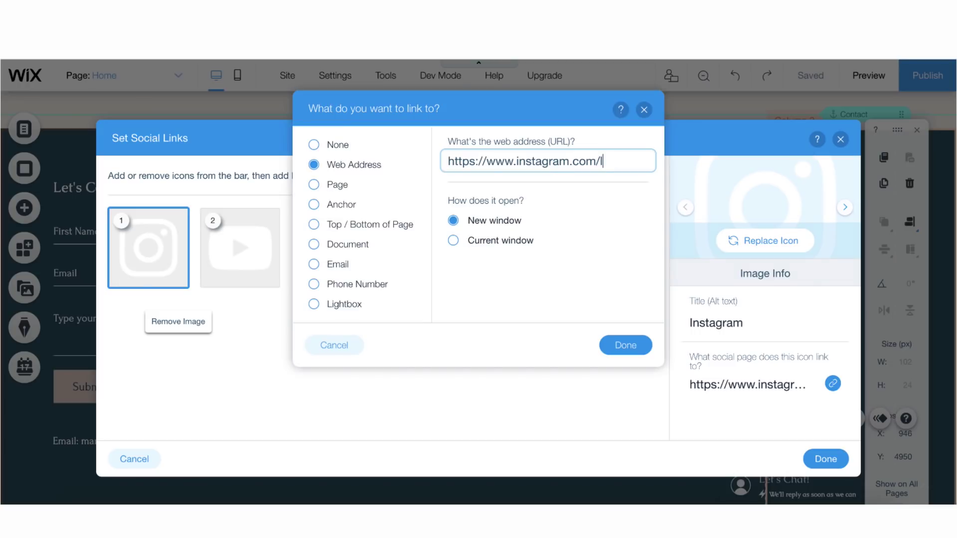
type("rina")
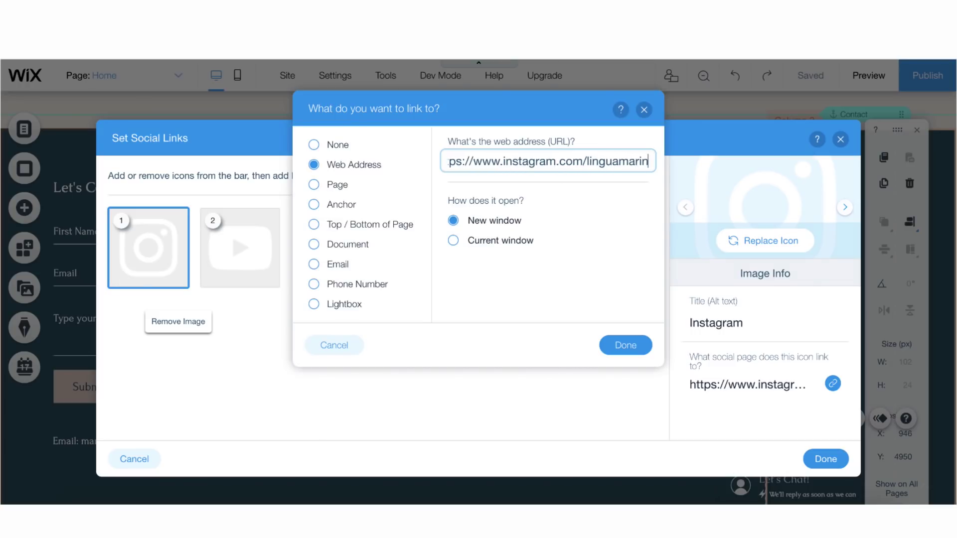
left_click(614, 348)
Edit the YouTube icon's link
left_click(226, 263)
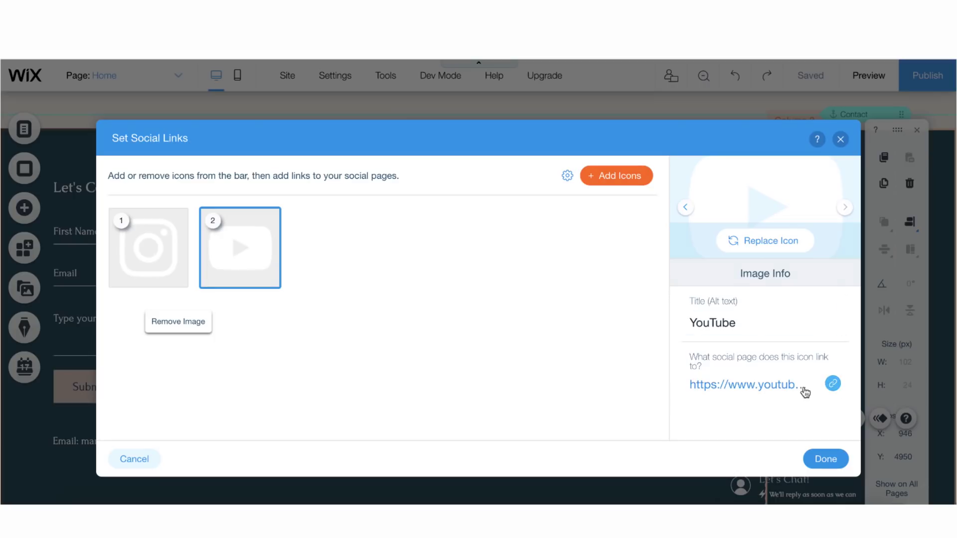
left_click(832, 383)
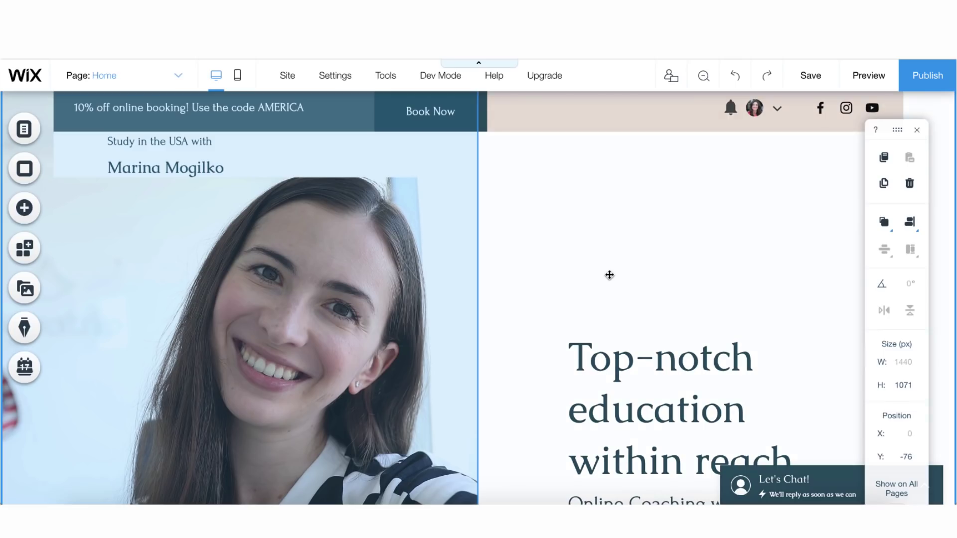
scroll(608, 274, "down", 1)
scroll(711, 230, "up", 1)
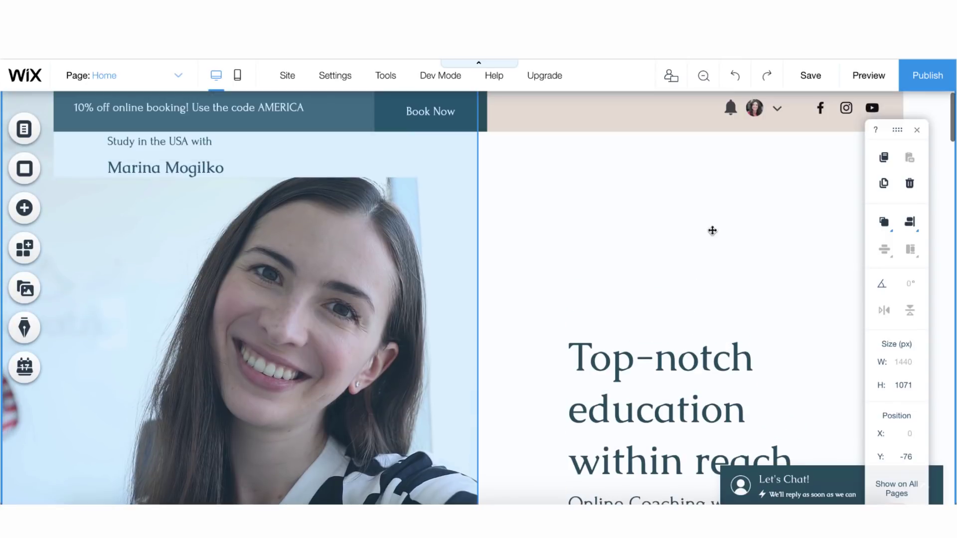
Publish the site, turn off the mobile-check prompt with 'Don't show this again', and republish
left_click(917, 84)
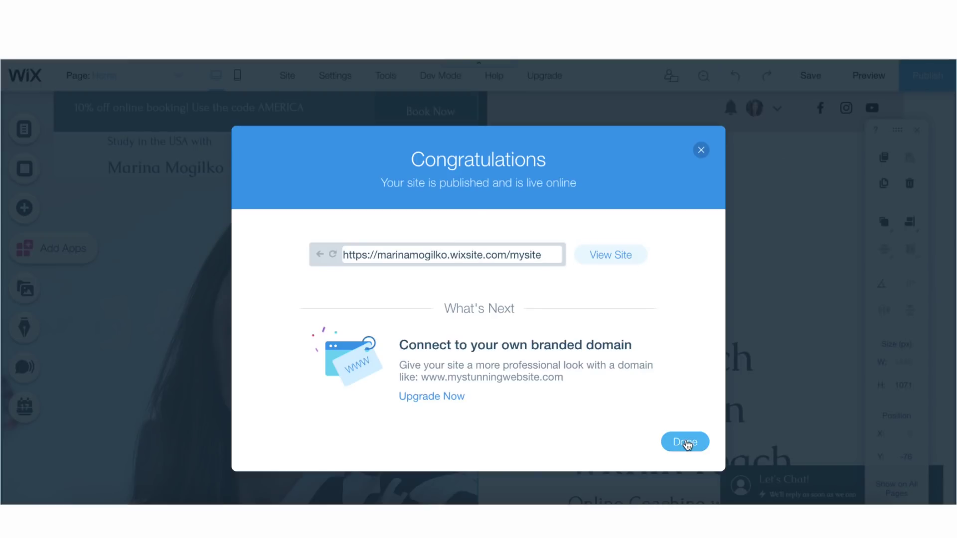
left_click(687, 442)
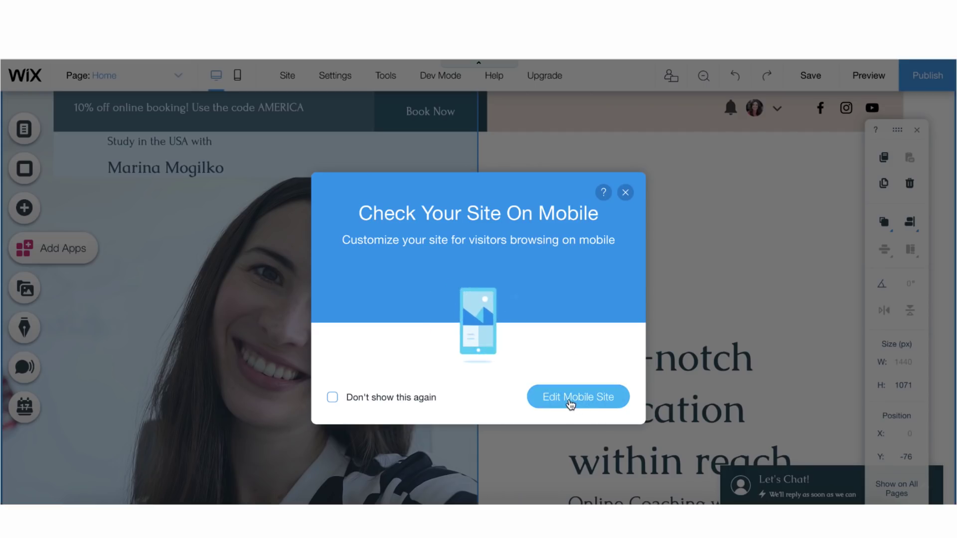
left_click(405, 399)
left_click(627, 193)
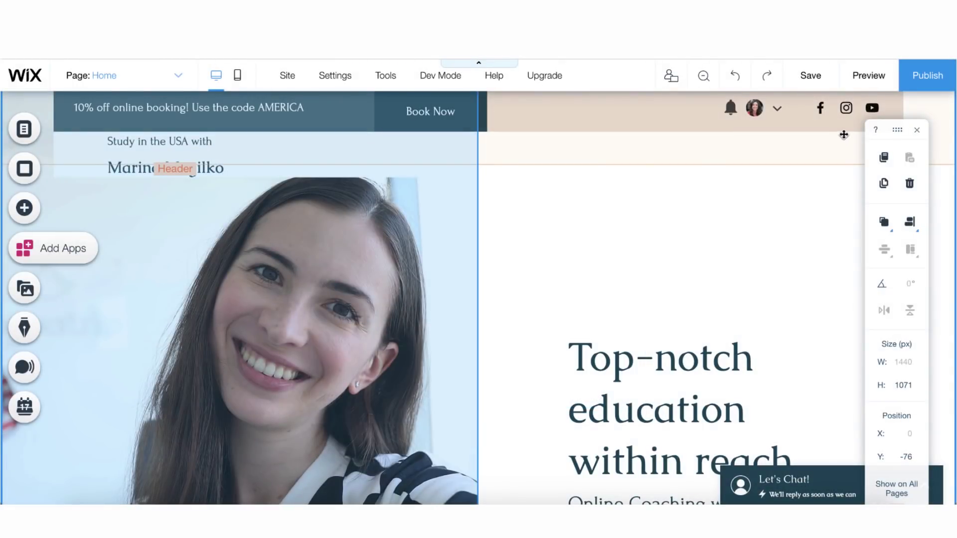
left_click(912, 78)
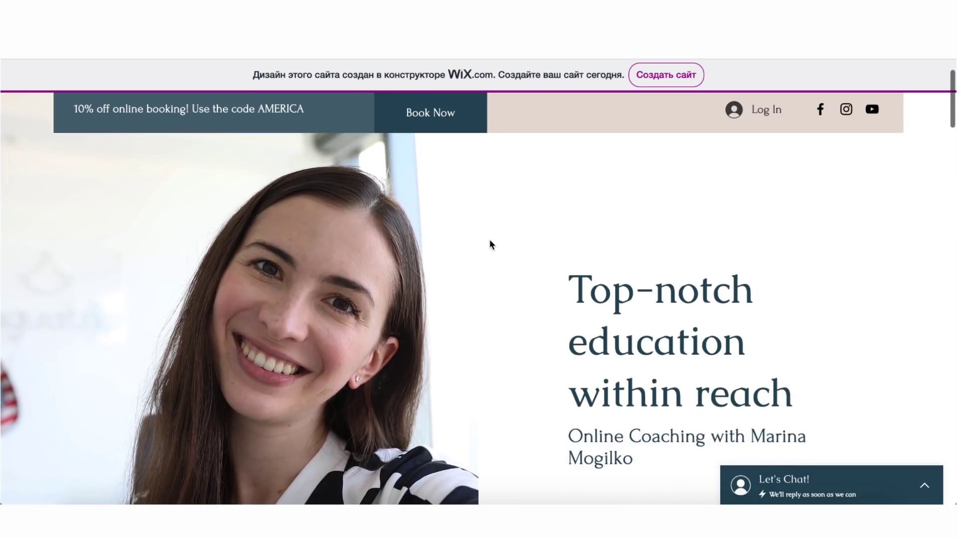
Scroll the live site past the hero, bio, bridge video strip and testimonials toward the footer
scroll(489, 240, "down", 20)
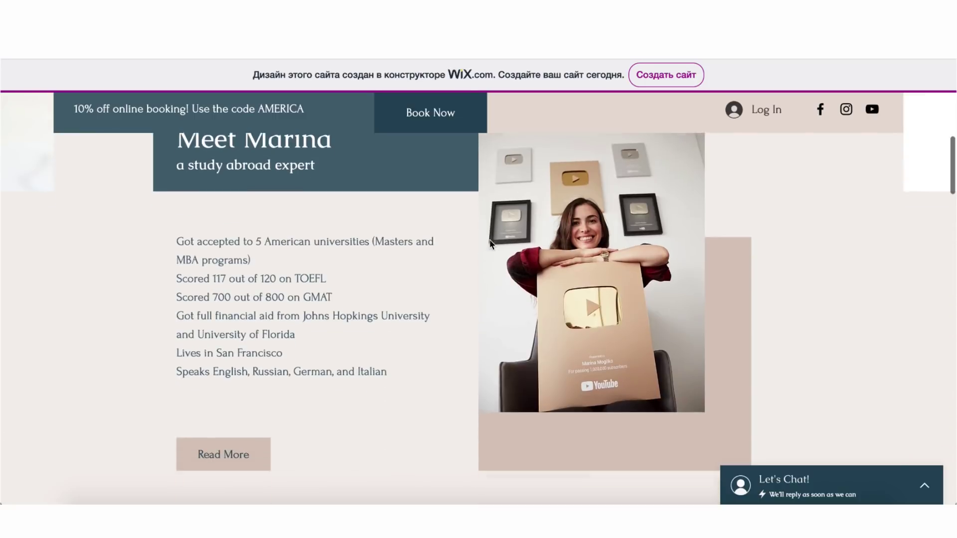
scroll(489, 244, "down", 15)
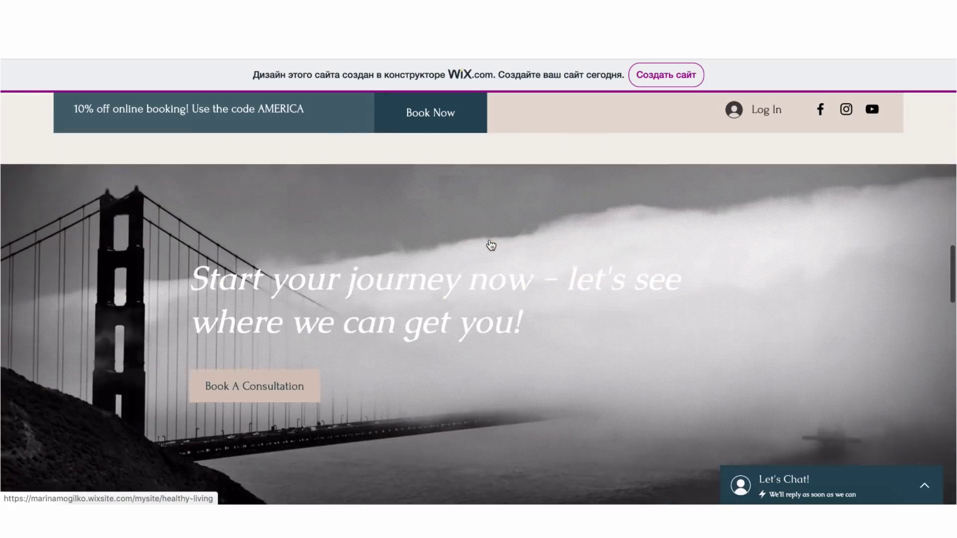
scroll(490, 244, "down", 5)
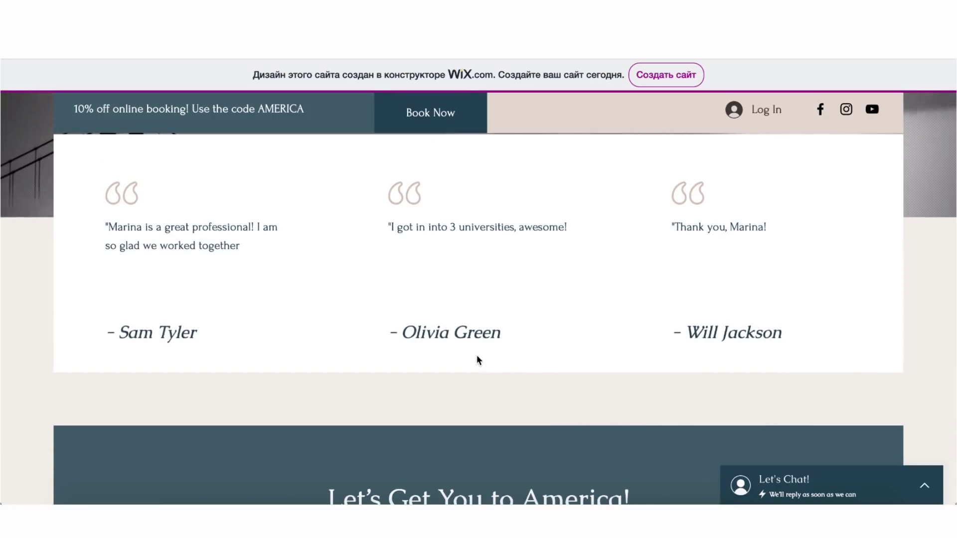
scroll(478, 361, "down", 8)
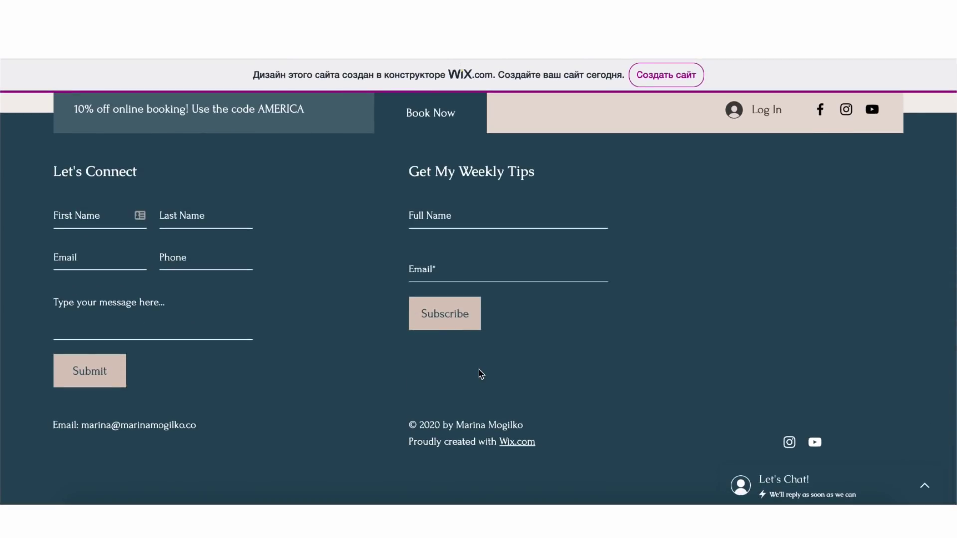